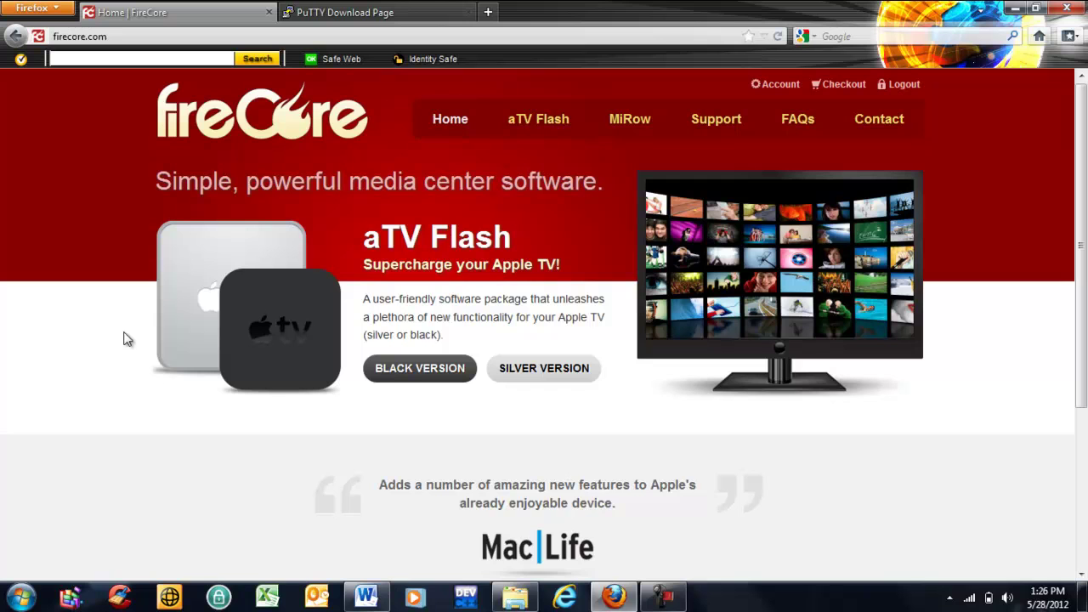
Step: Review the PuTTY download page down to the development snapshot's Windows installer, and close that page
click(365, 12)
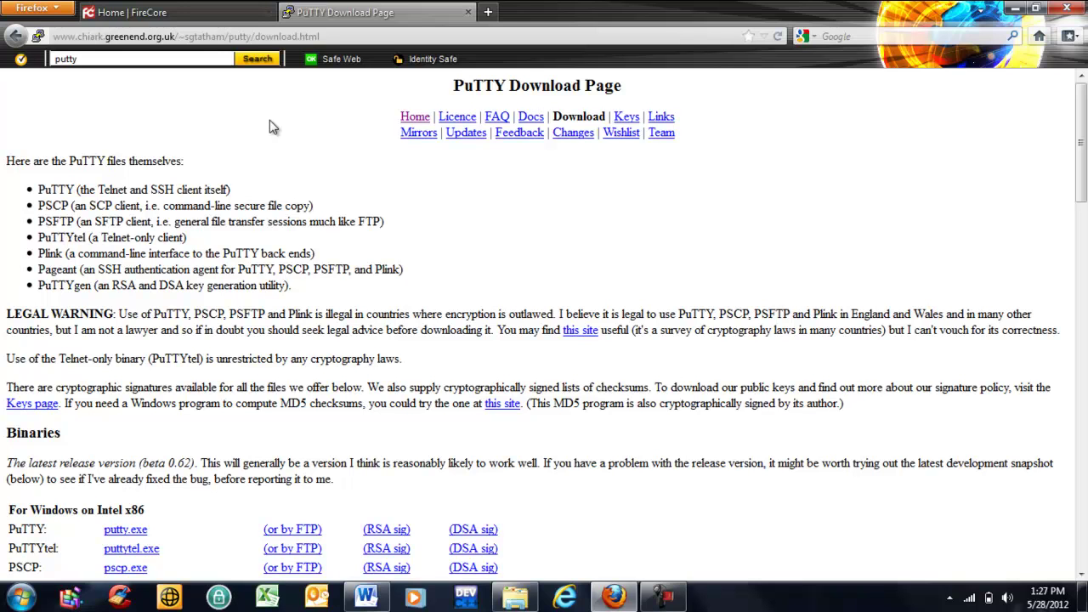
drag(1082, 111, 1085, 237)
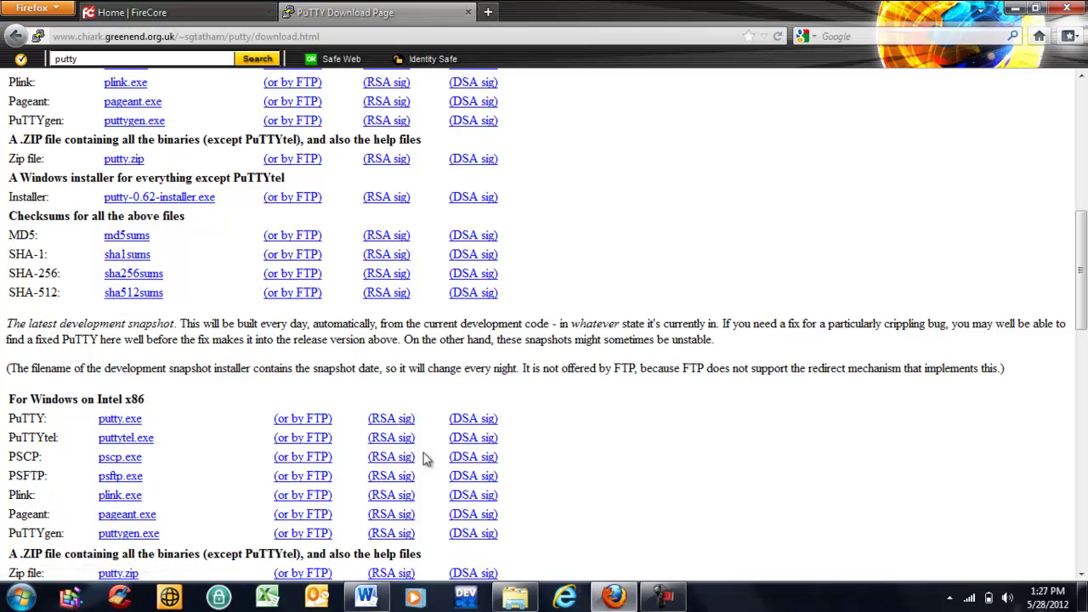
click(1080, 575)
scroll(1080, 577, down, 1)
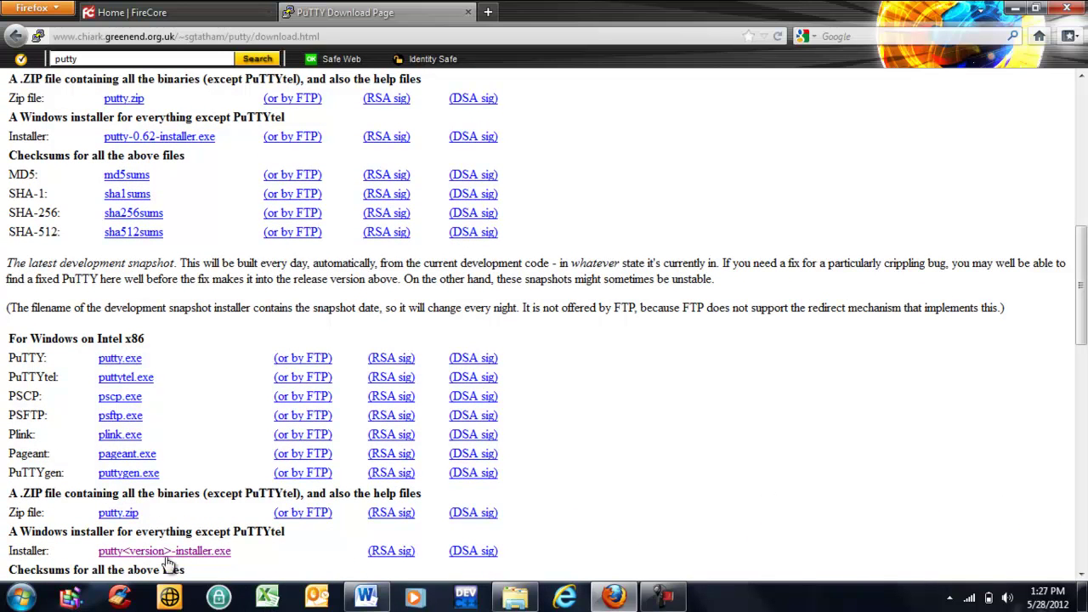
click(468, 12)
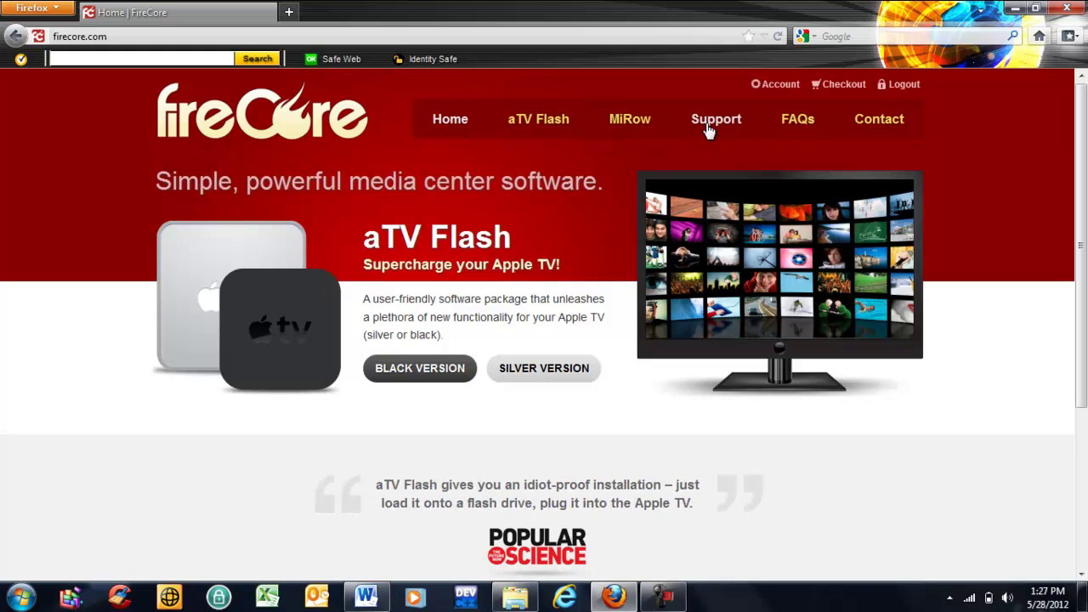
Step: Open the Jailbreaking 101 - Seas0nPass article for the 2nd gen Apple TV in FireCore's support section and look through its instructions
click(710, 129)
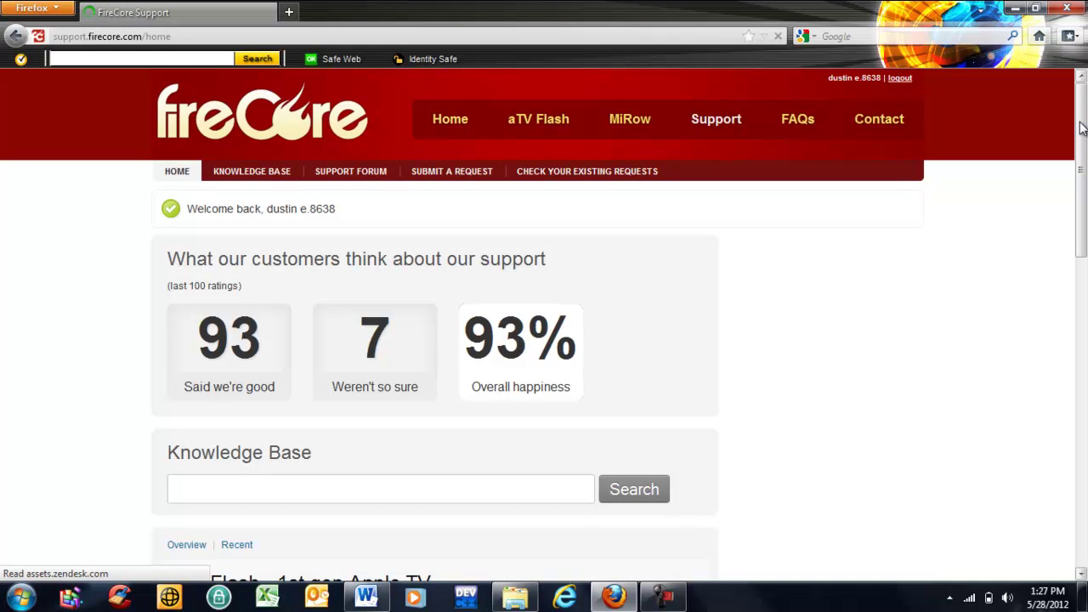
scroll(1080, 170, down, 6)
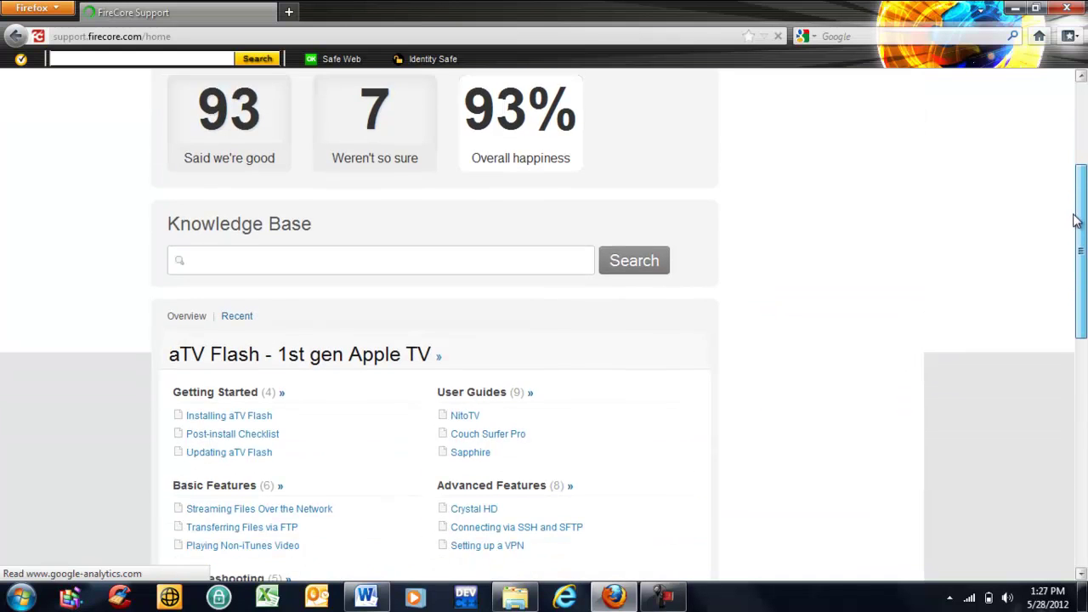
scroll(1069, 281, down, 6)
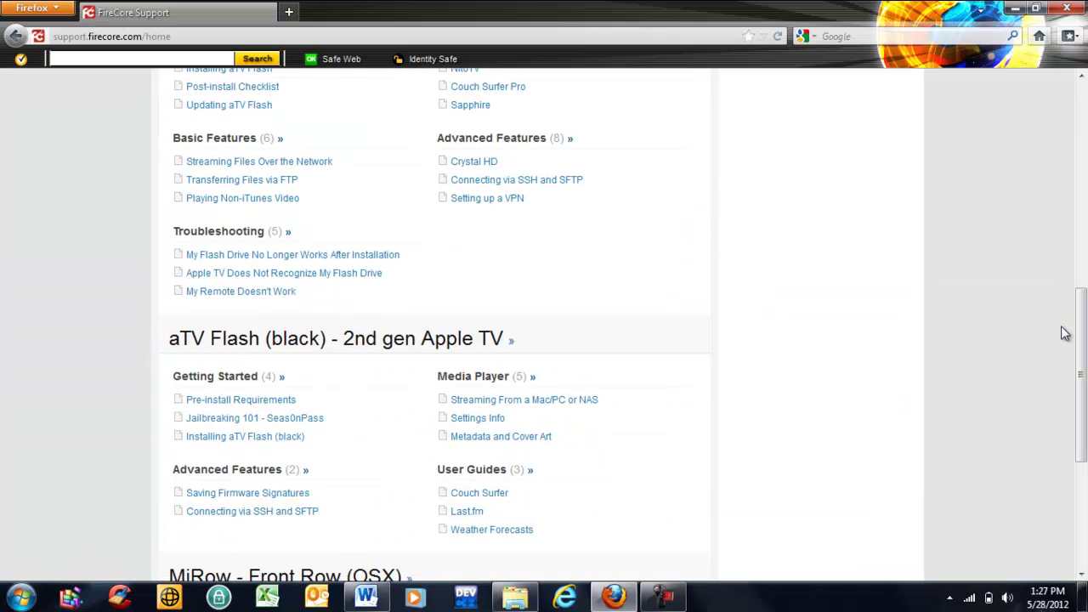
click(297, 422)
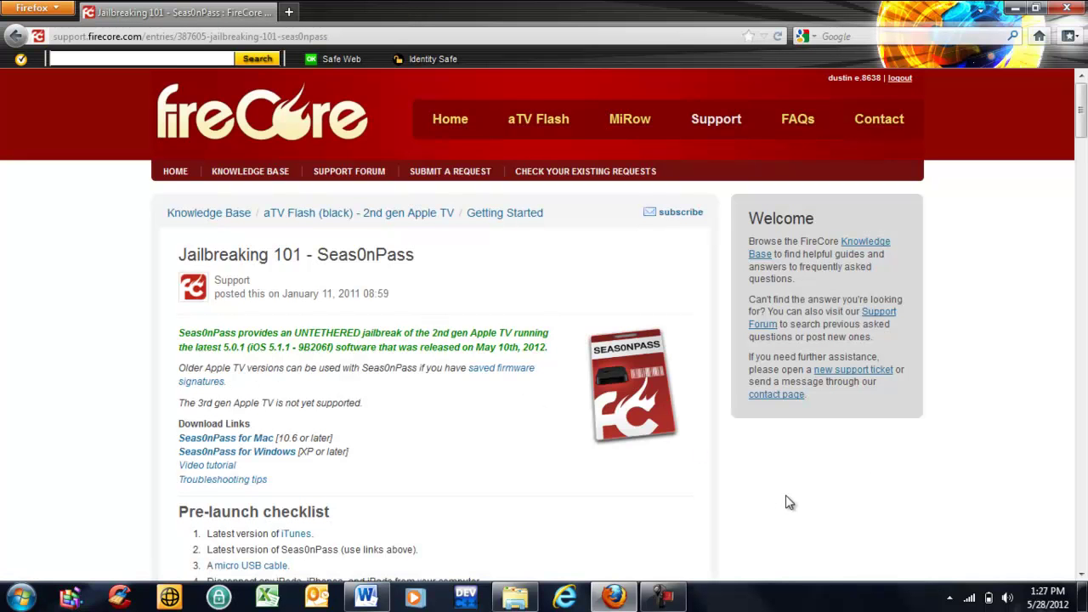
click(1081, 576)
scroll(1082, 576, down, 3)
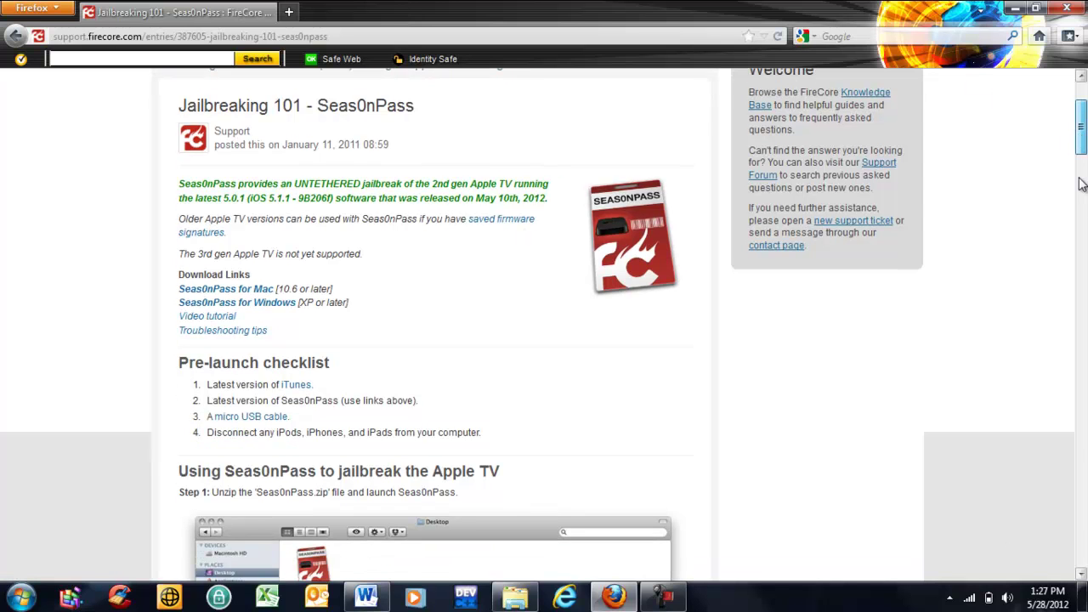
drag(1082, 136, 1082, 396)
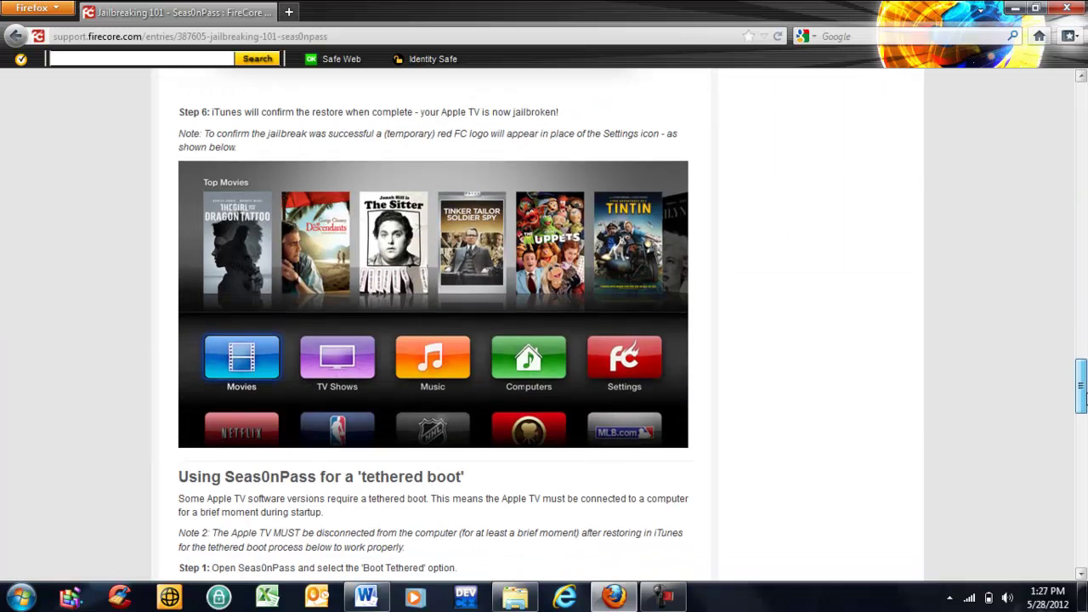
Step: Switch to the IOS 5.1.1 folder, run Seas0nPass with permission to change the computer, and minimise the folder window
click(1015, 9)
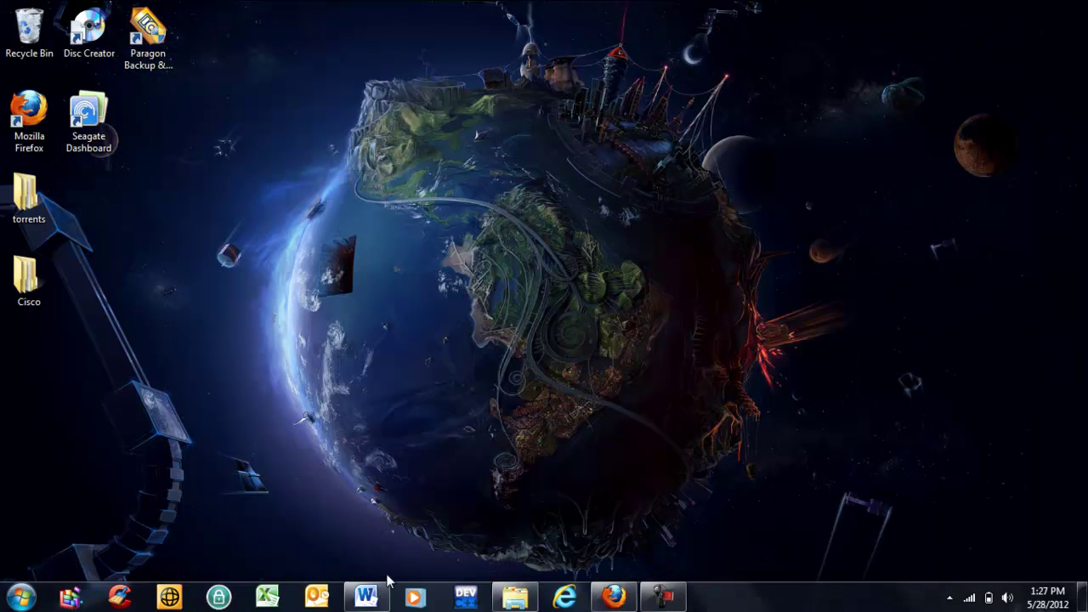
click(503, 600)
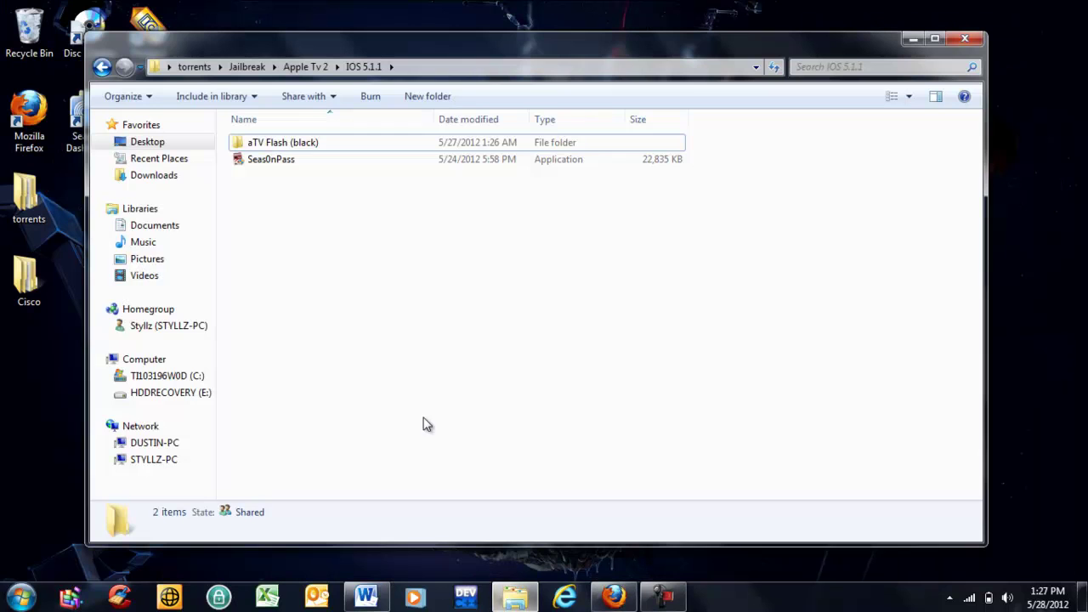
double_click(290, 167)
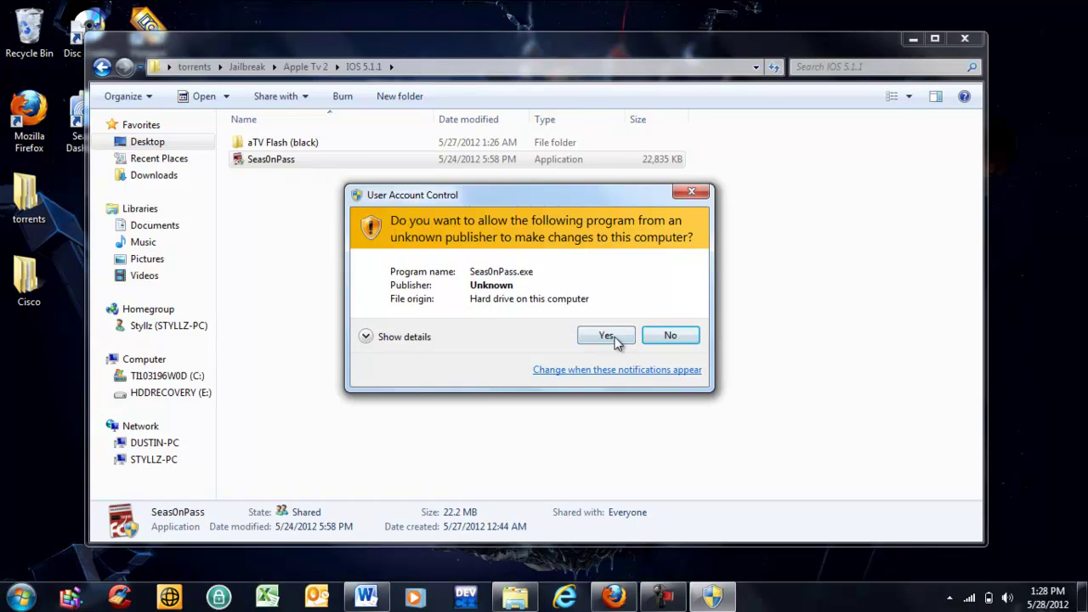
click(613, 337)
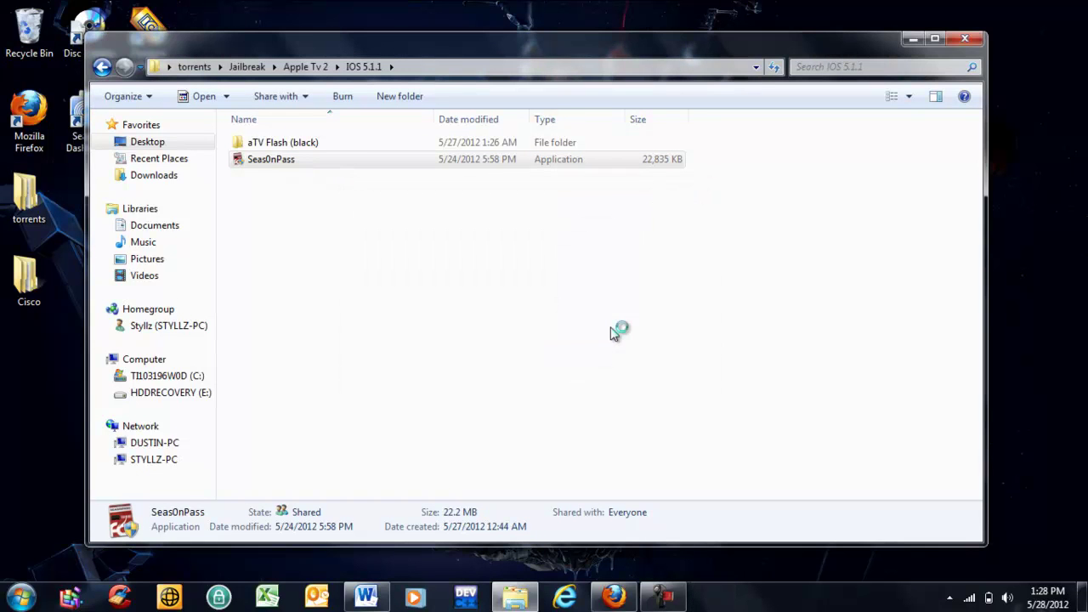
click(913, 39)
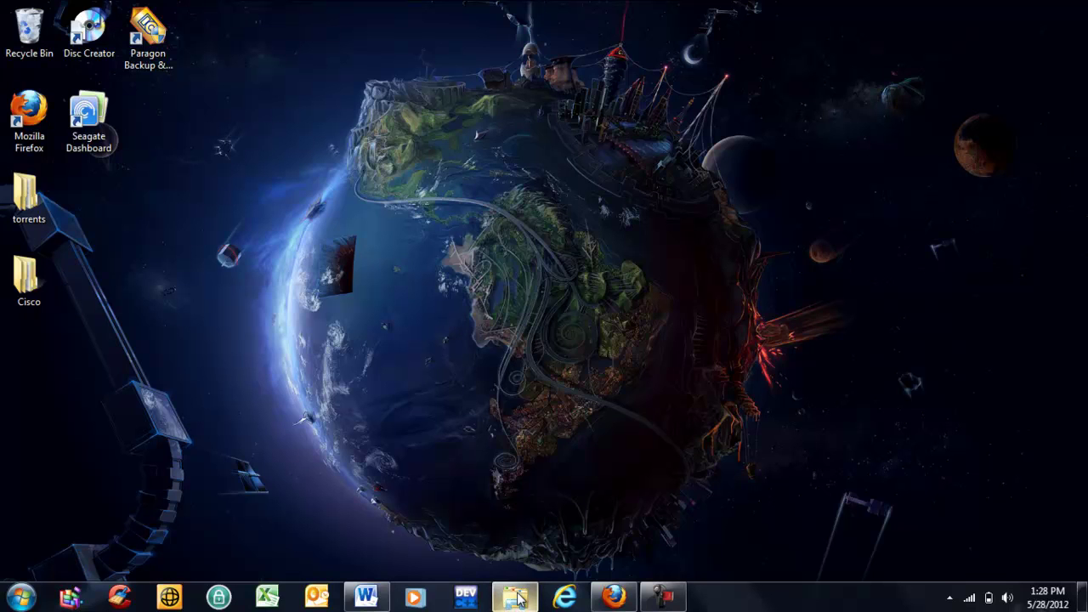
click(663, 597)
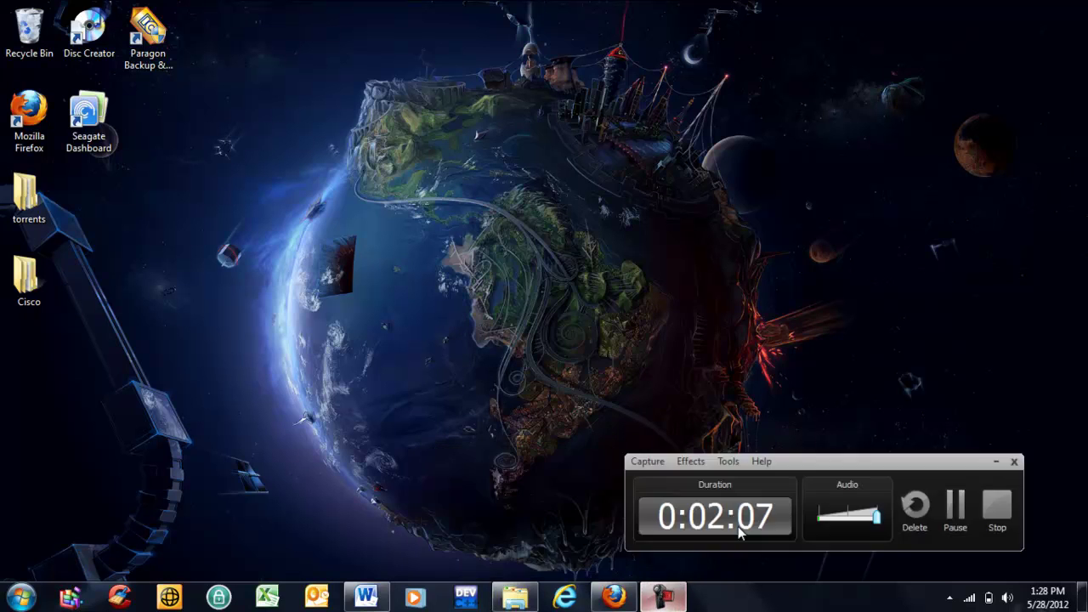
click(1011, 523)
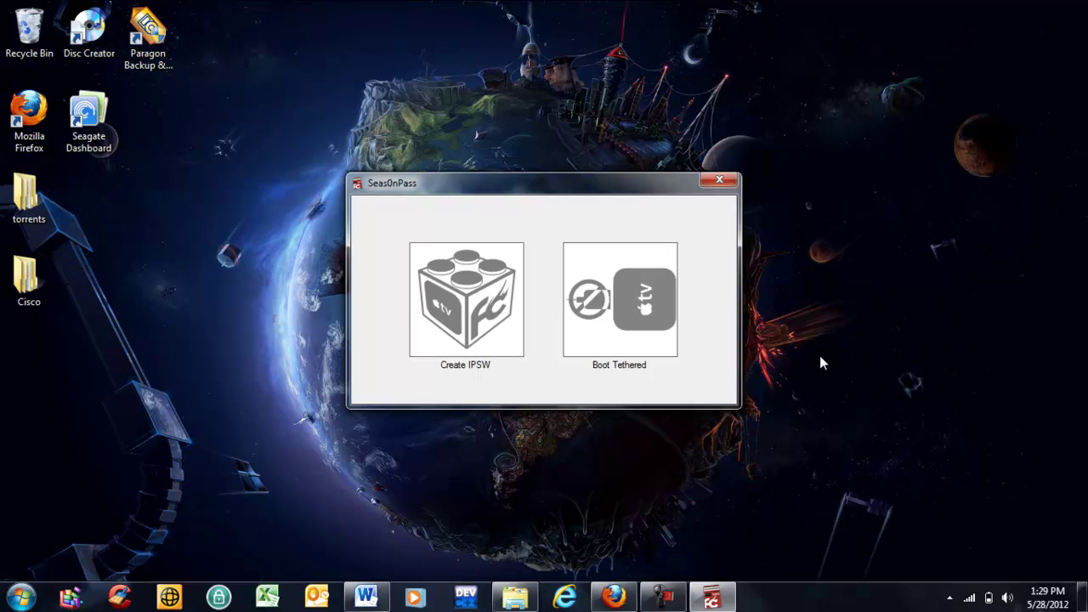
Step: Start creating the jailbreak IPSW for the Apple TV in Seas0nPass
click(484, 323)
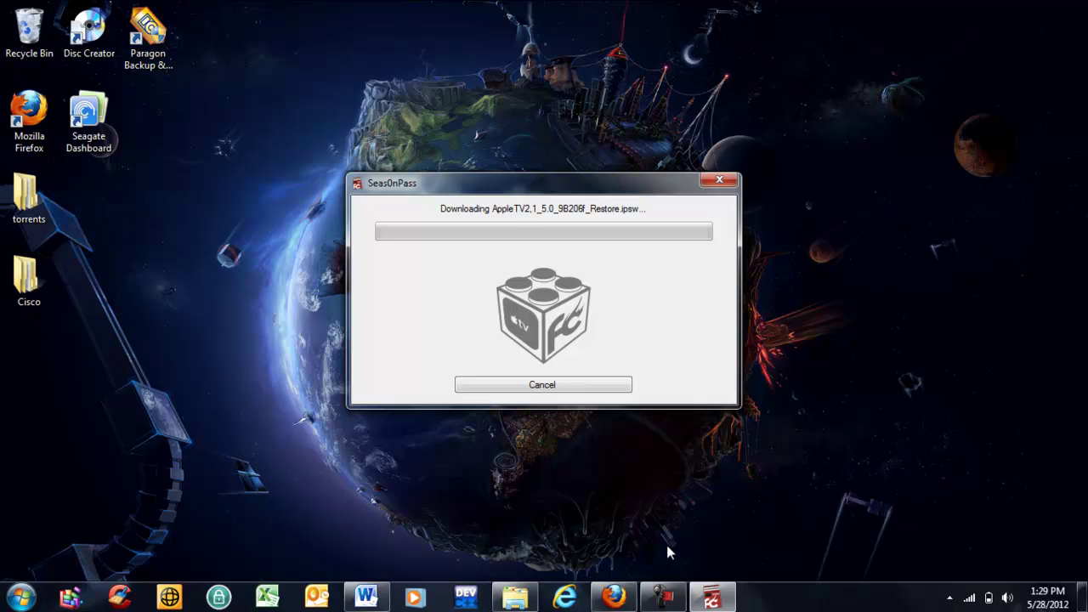
click(668, 603)
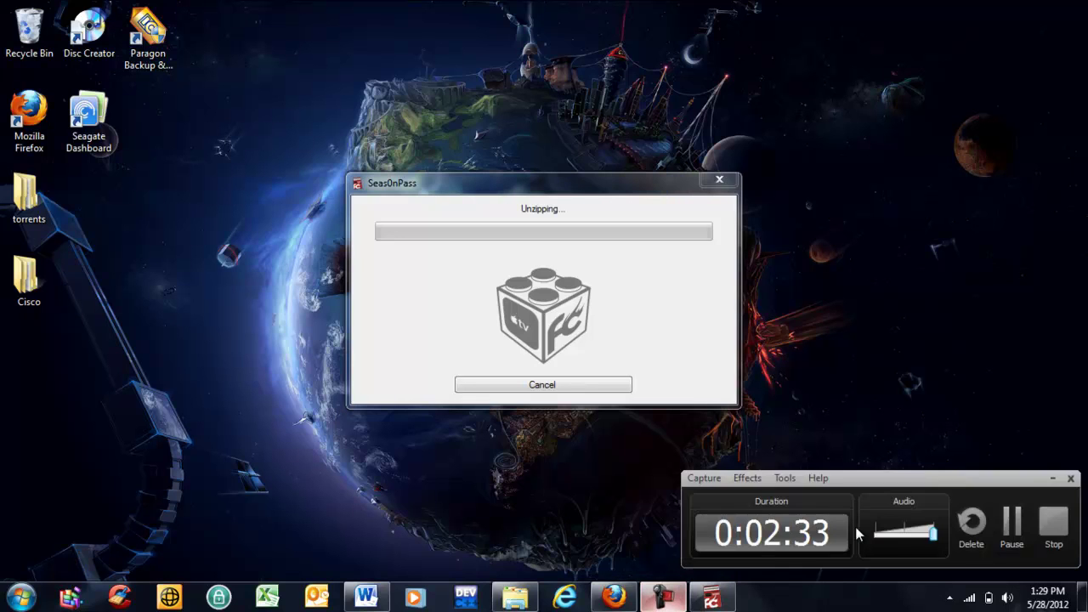
click(1010, 523)
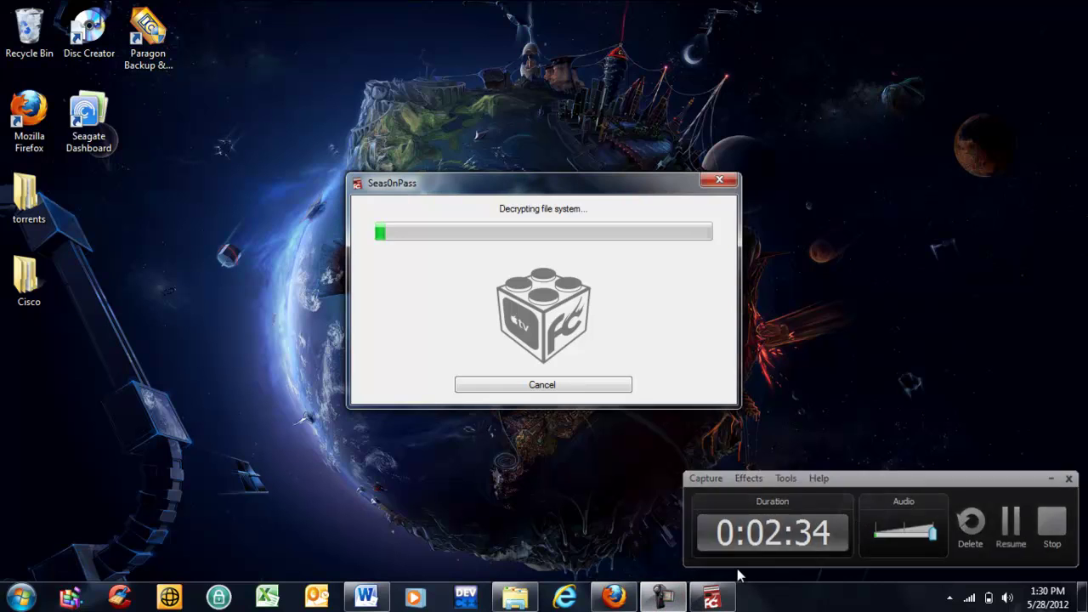
key(F9)
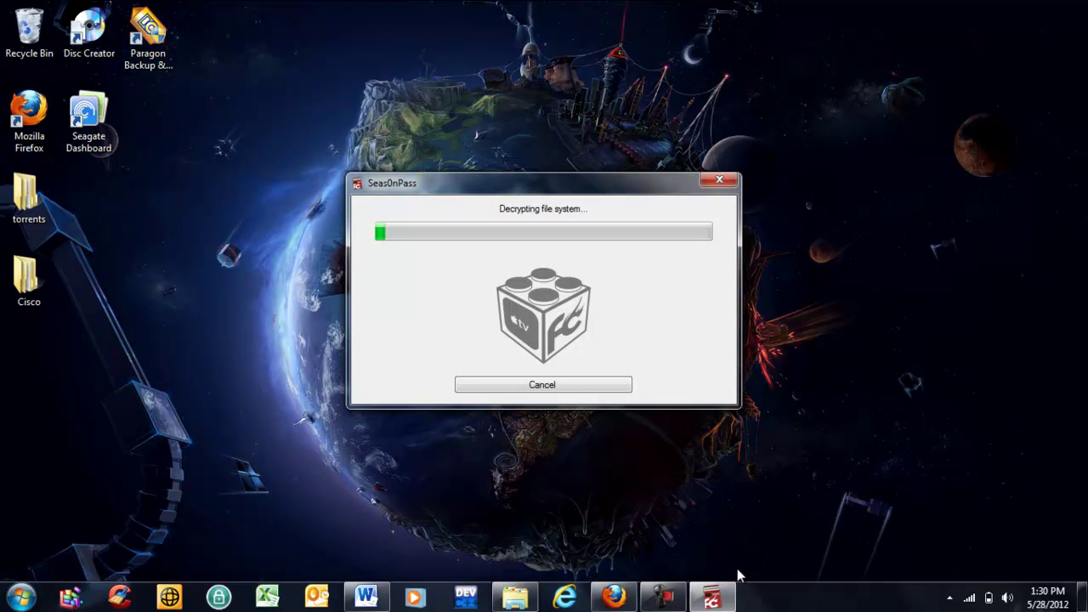
click(670, 599)
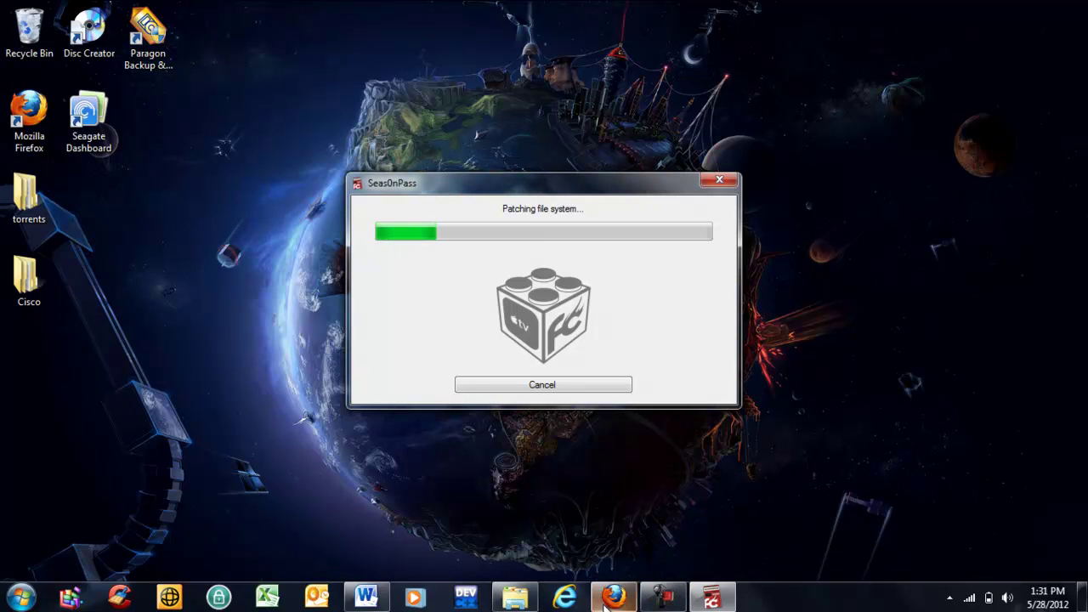
click(663, 597)
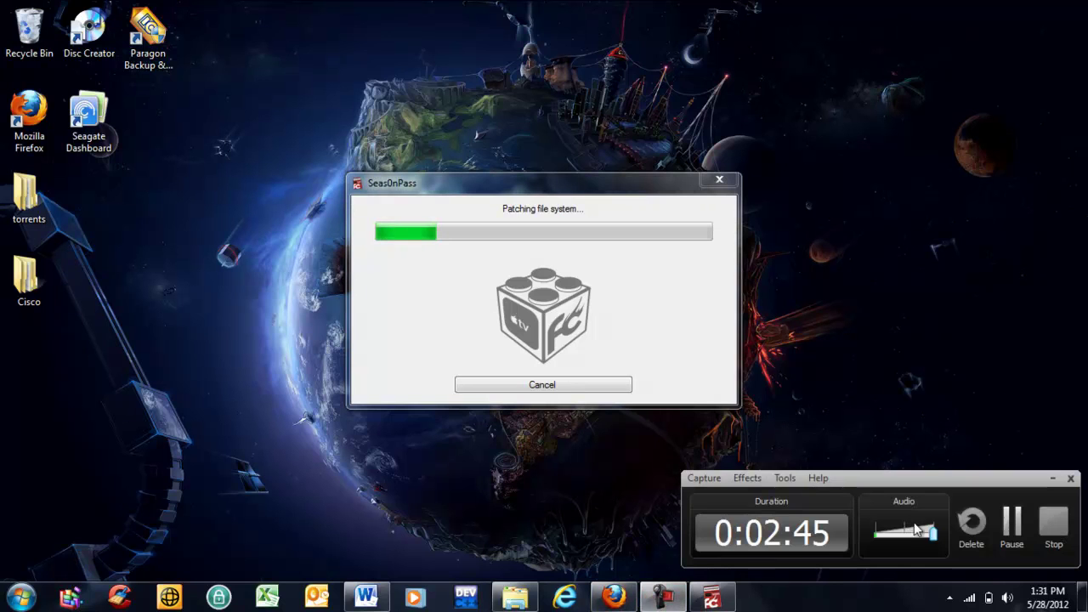
click(1012, 523)
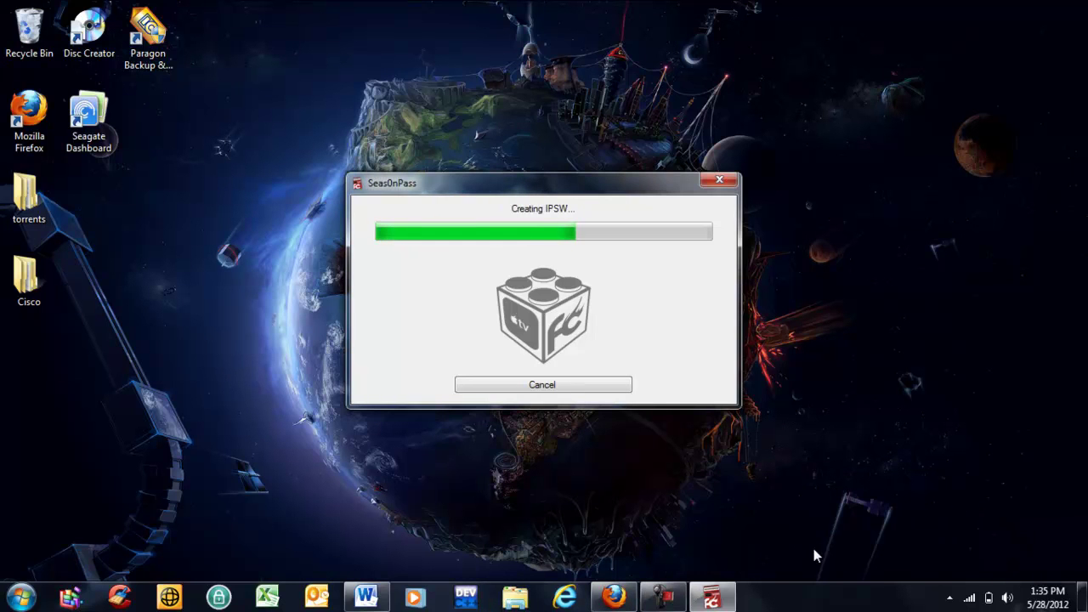
click(663, 597)
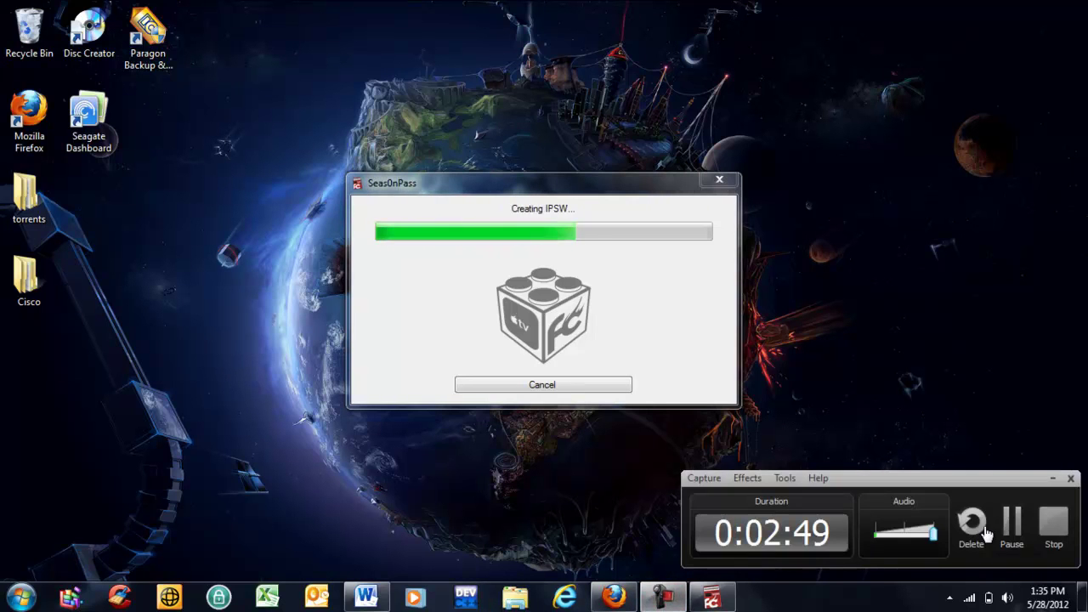
click(1012, 523)
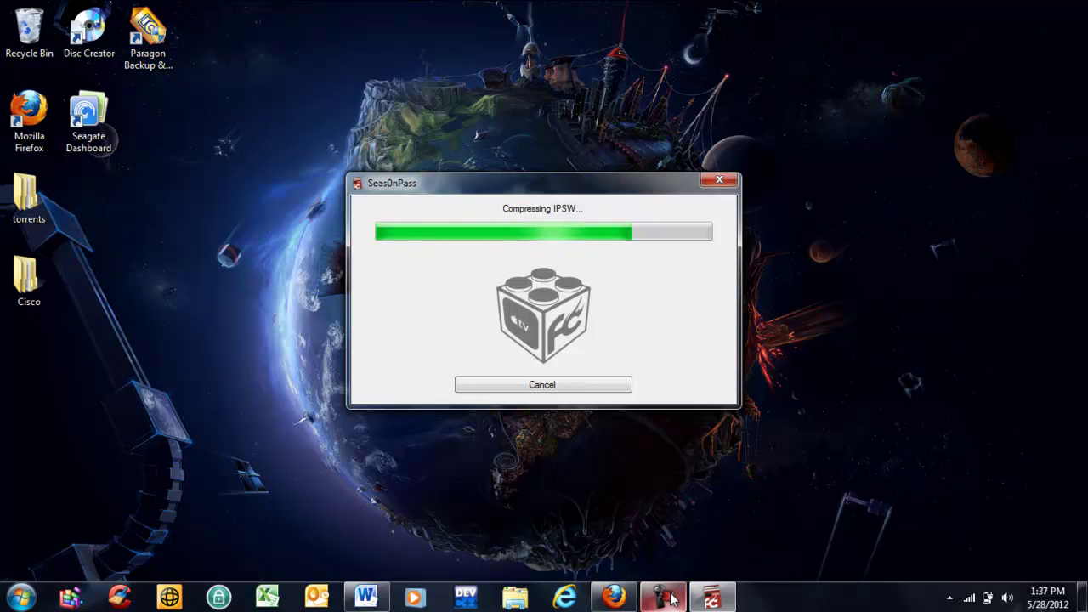
mouse_move(663, 598)
click(753, 548)
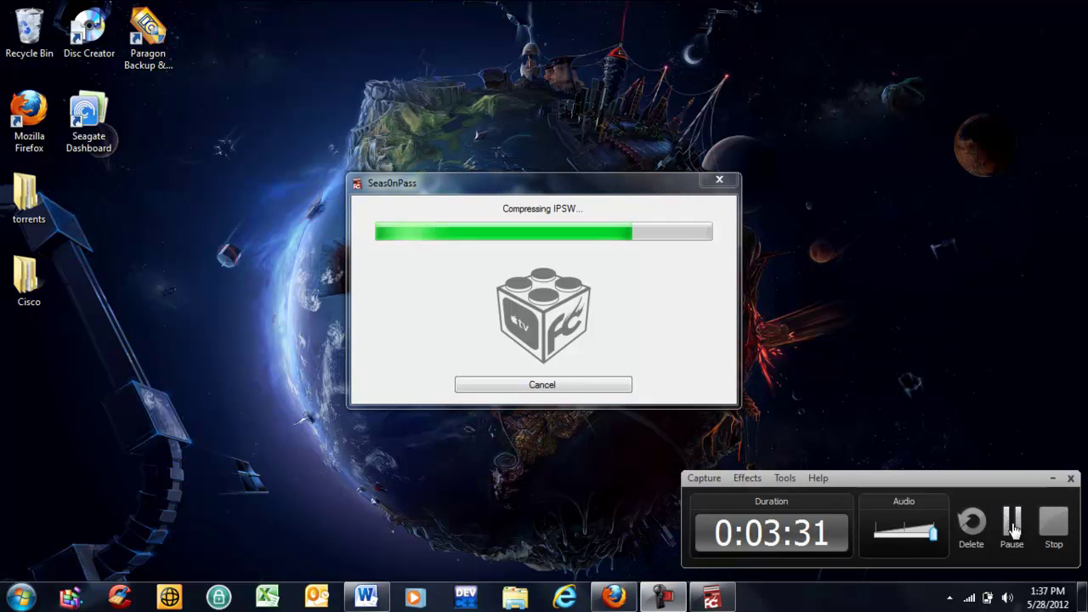
click(1011, 523)
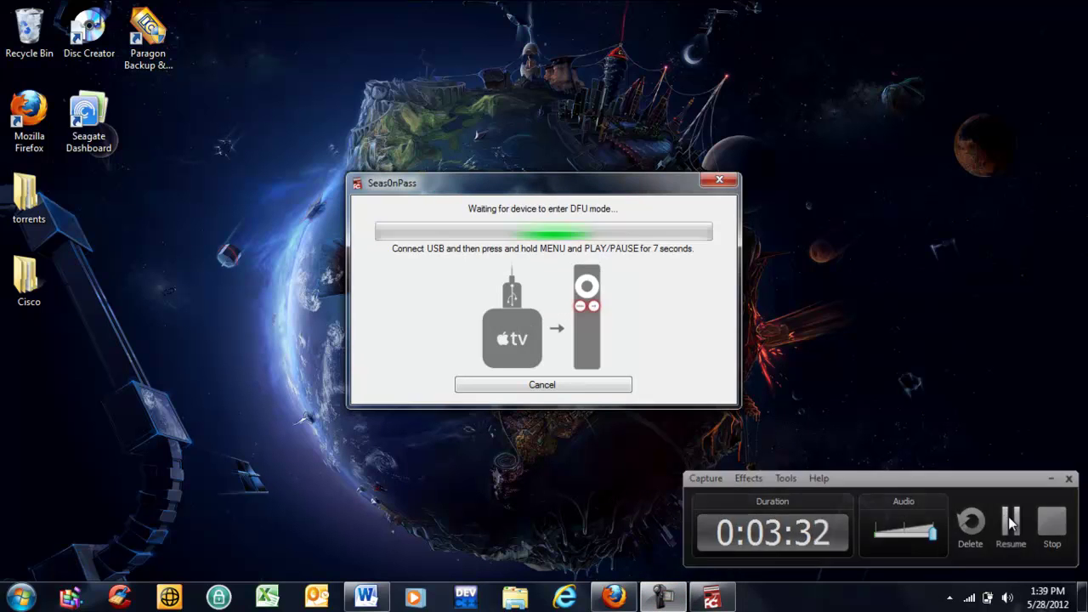
click(1011, 523)
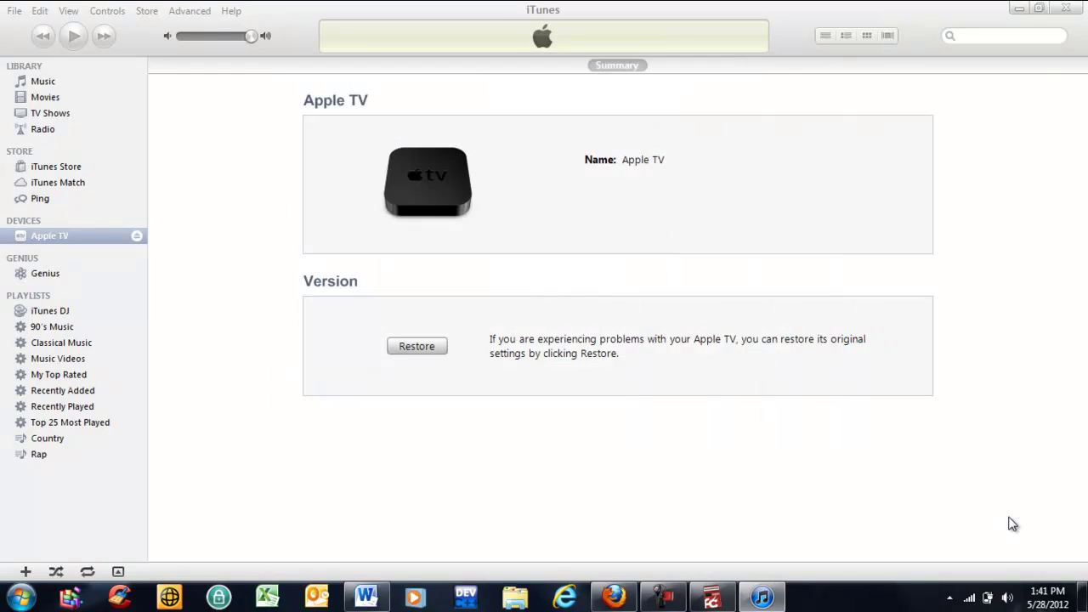
Step: Start restoring the connected Apple TV's software in iTunes
key(Return)
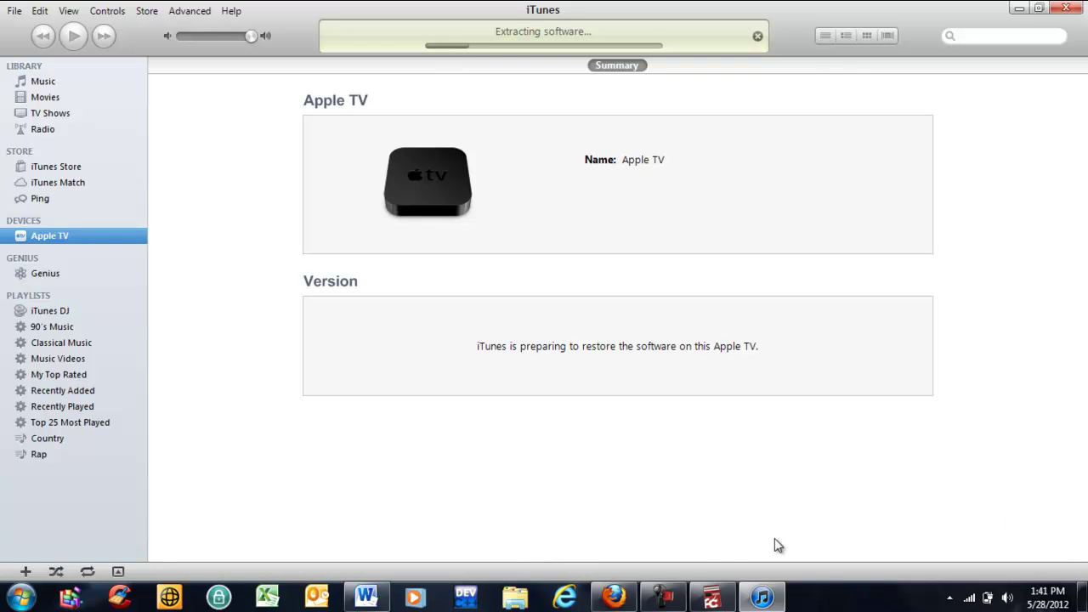
click(668, 602)
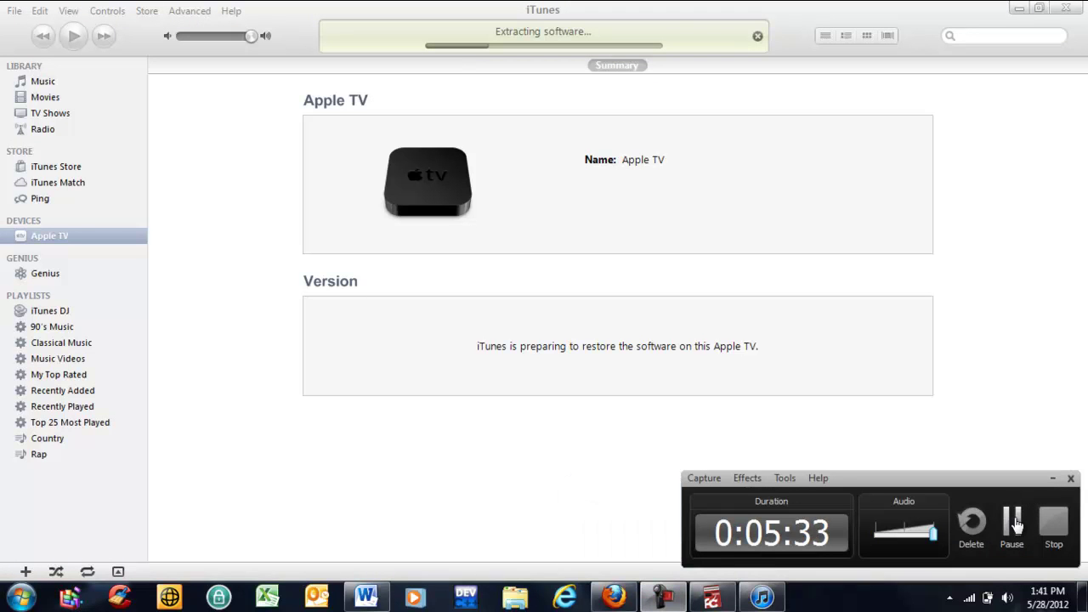
click(1016, 523)
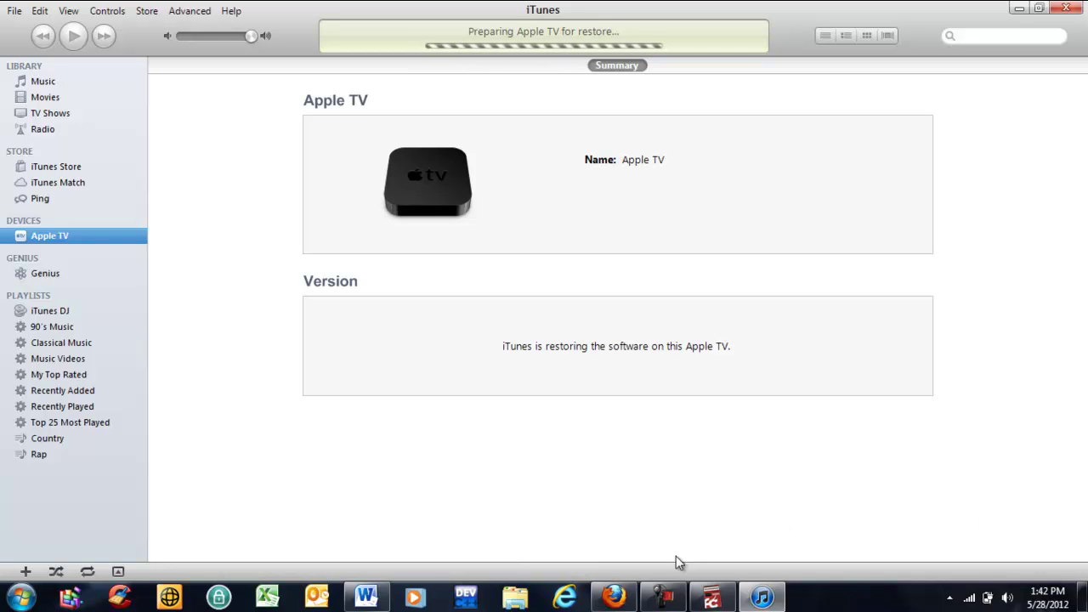
click(663, 598)
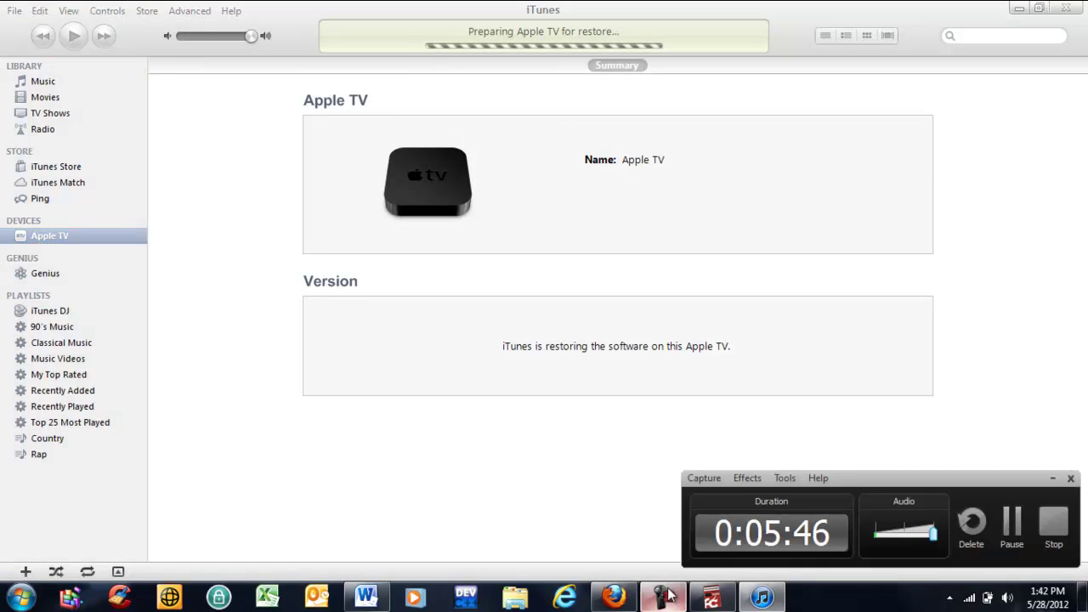
click(1011, 529)
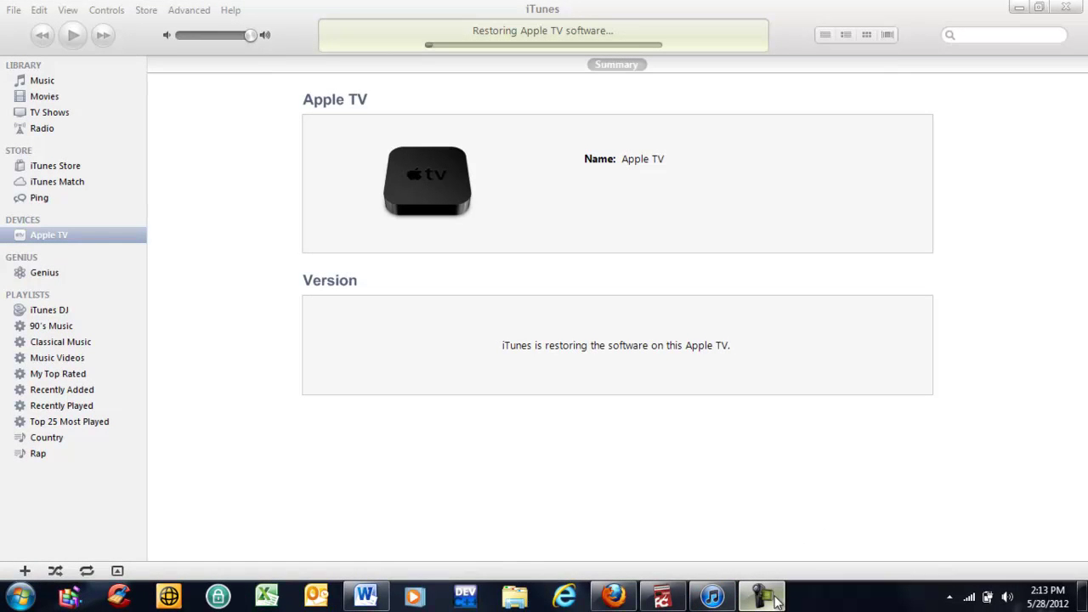
click(784, 600)
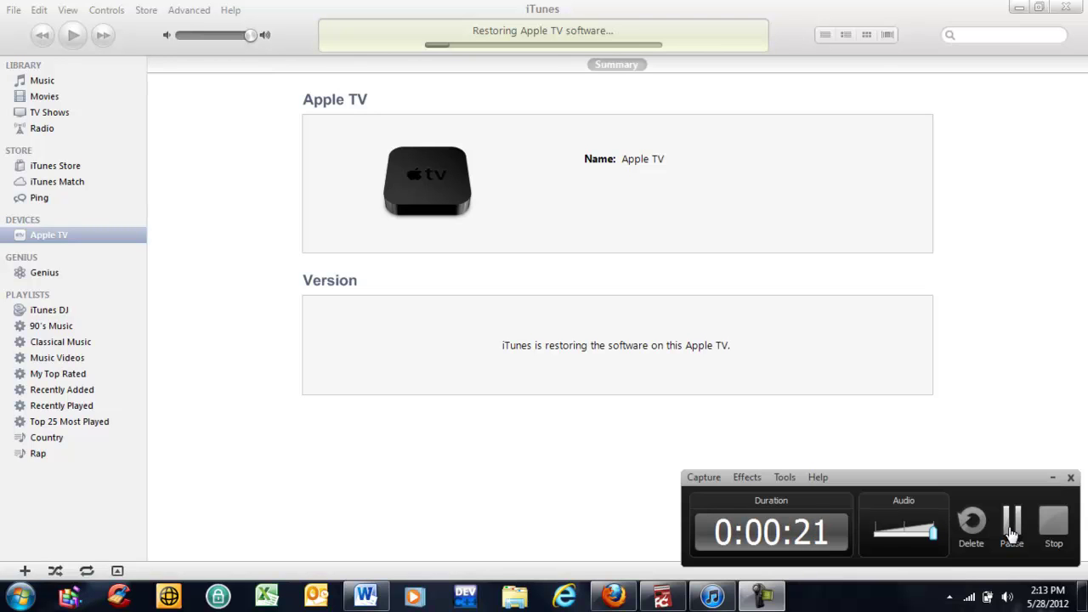
click(1012, 531)
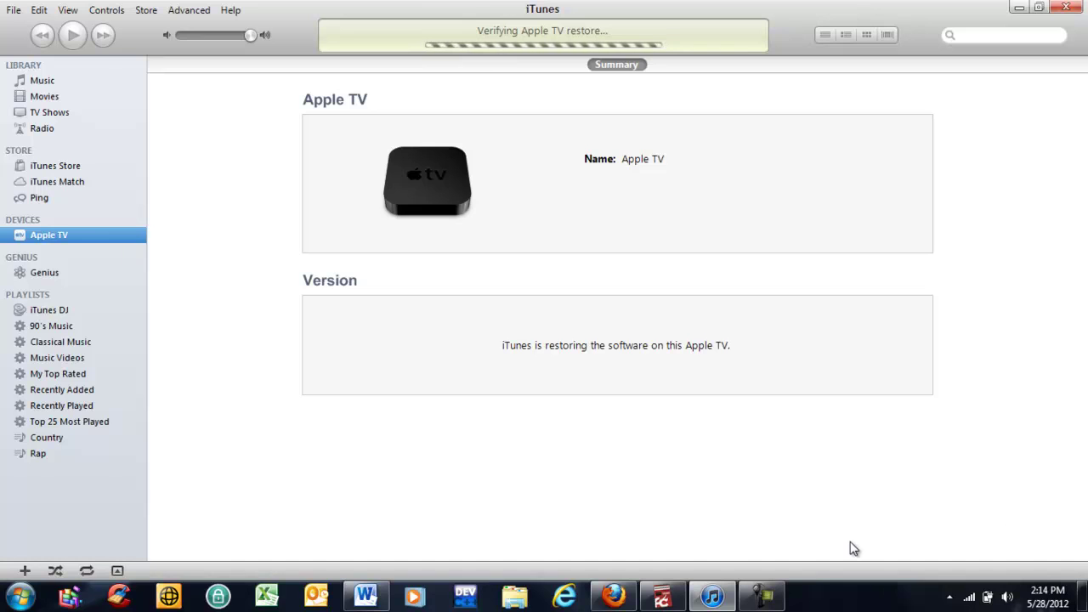
Step: Switch to Seas0nPass, acknowledge the custom IPSW message and close the program
click(665, 597)
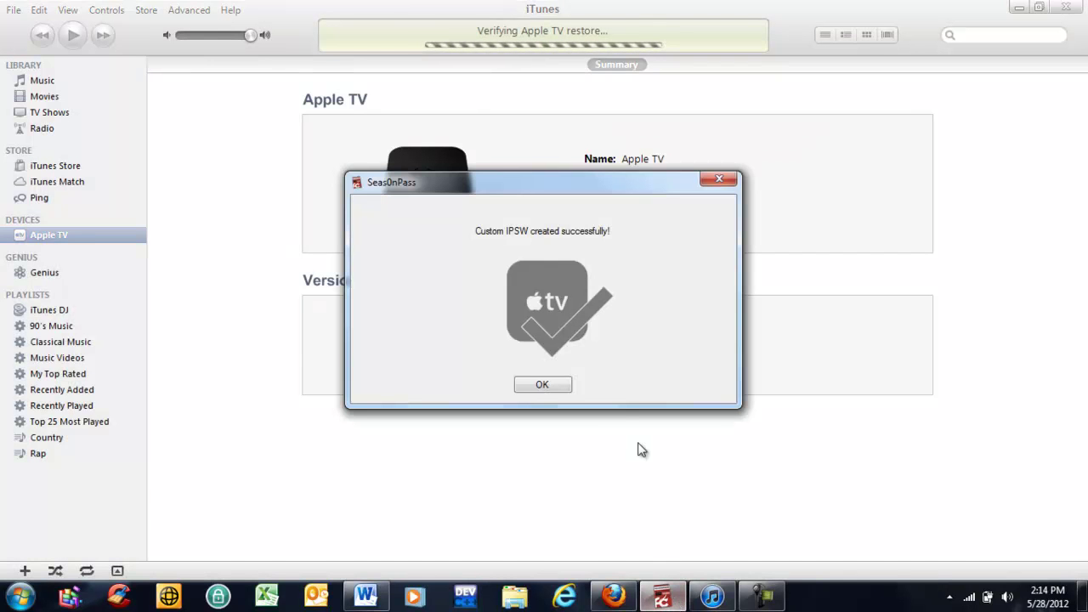
click(542, 385)
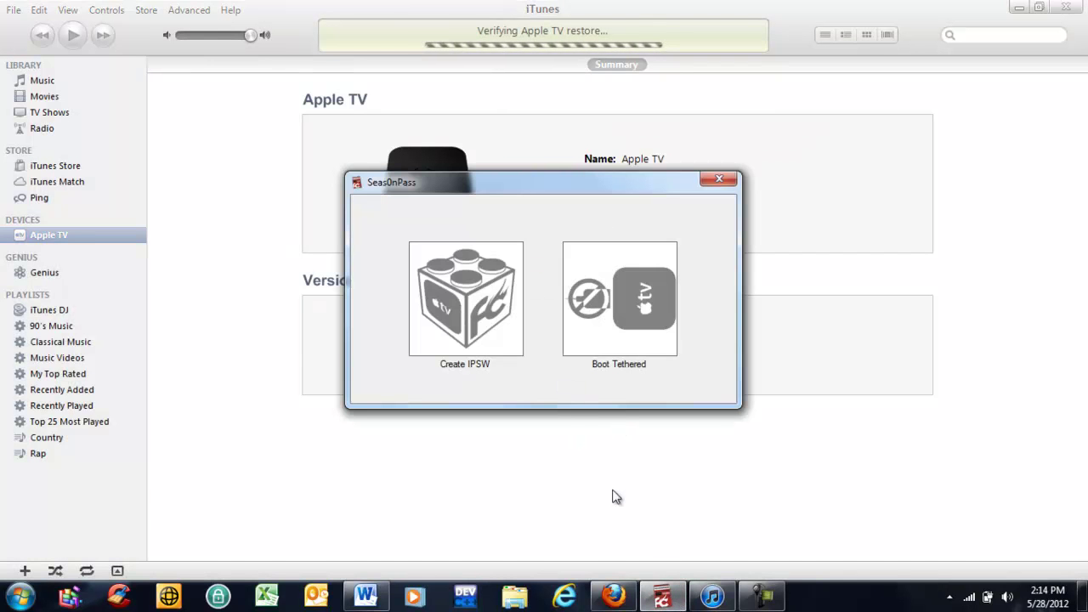
click(722, 179)
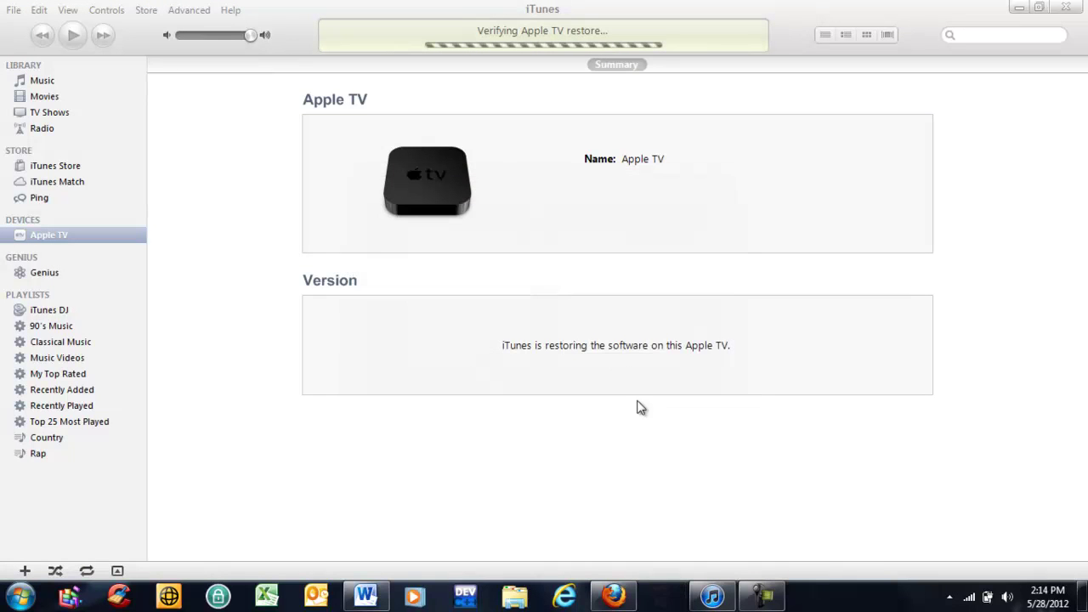
Step: Check the FireCore article's note on confirming the jailbreak in Firefox, and close the browser
click(614, 596)
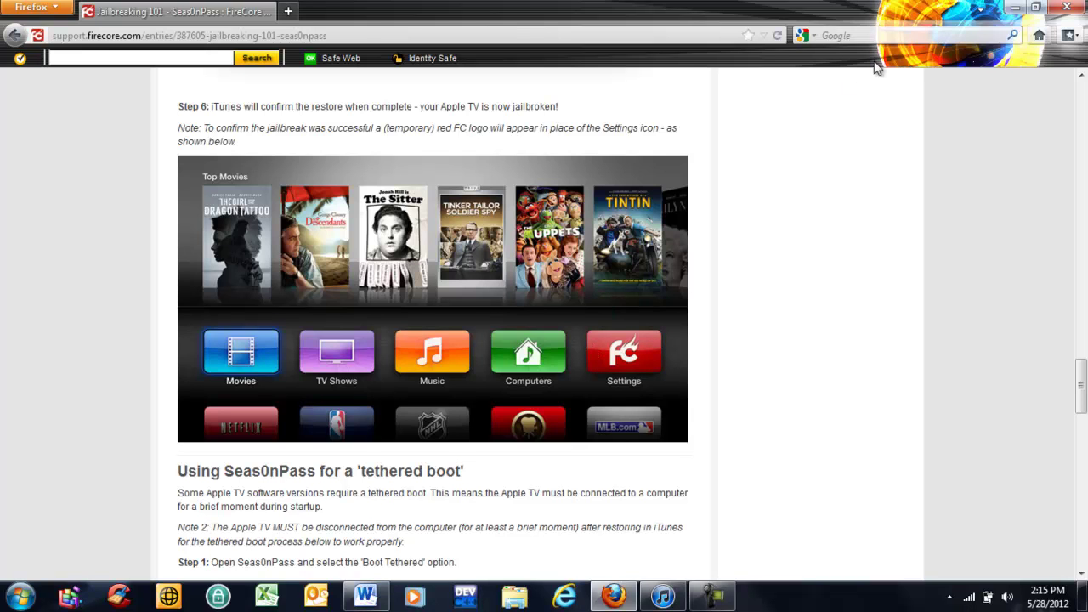
click(1077, 8)
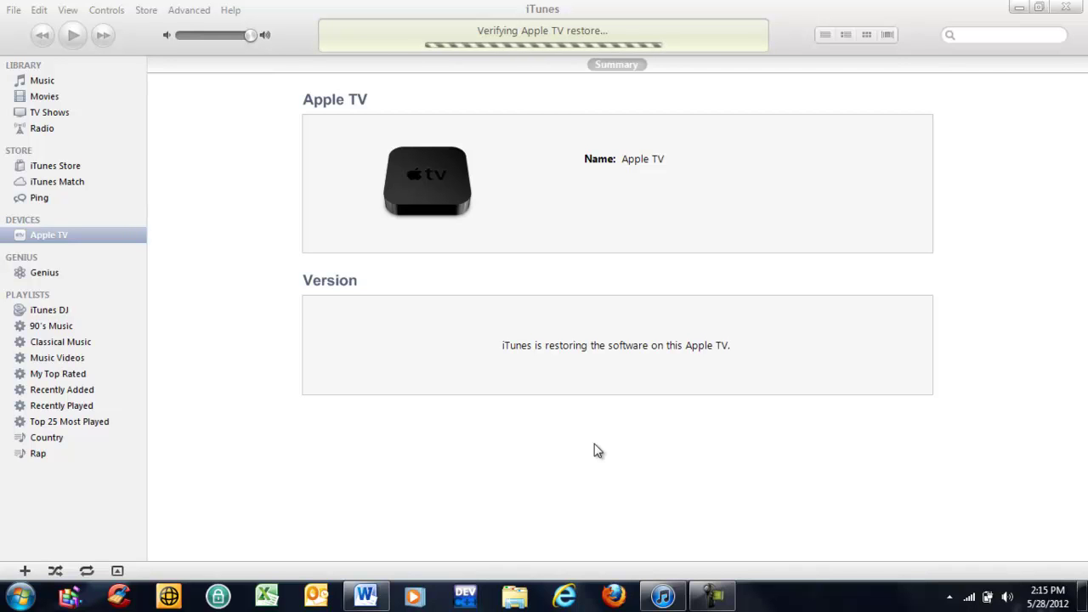
click(713, 596)
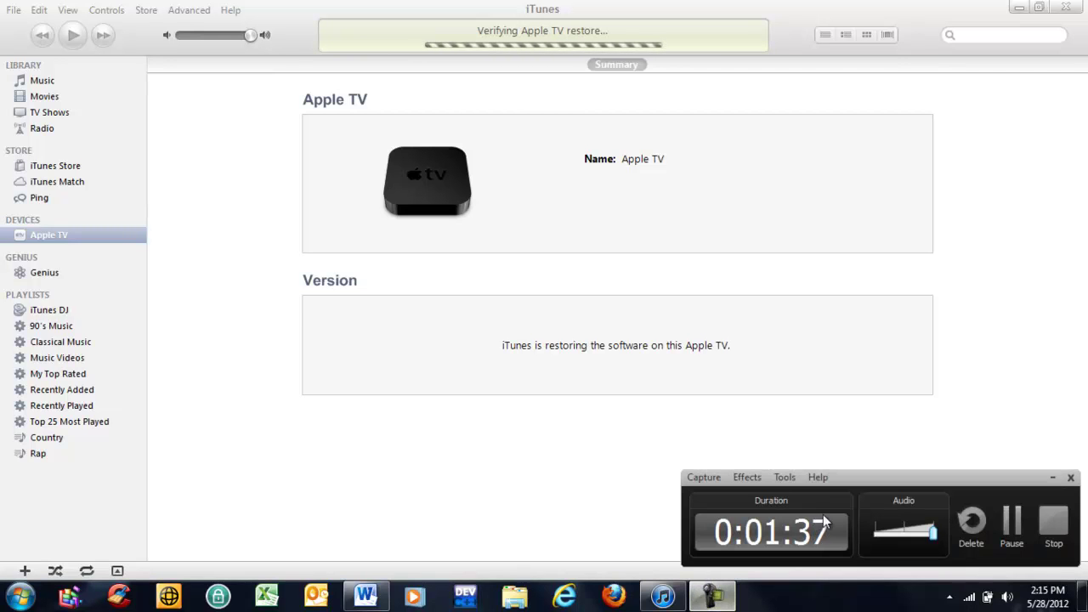
click(1011, 524)
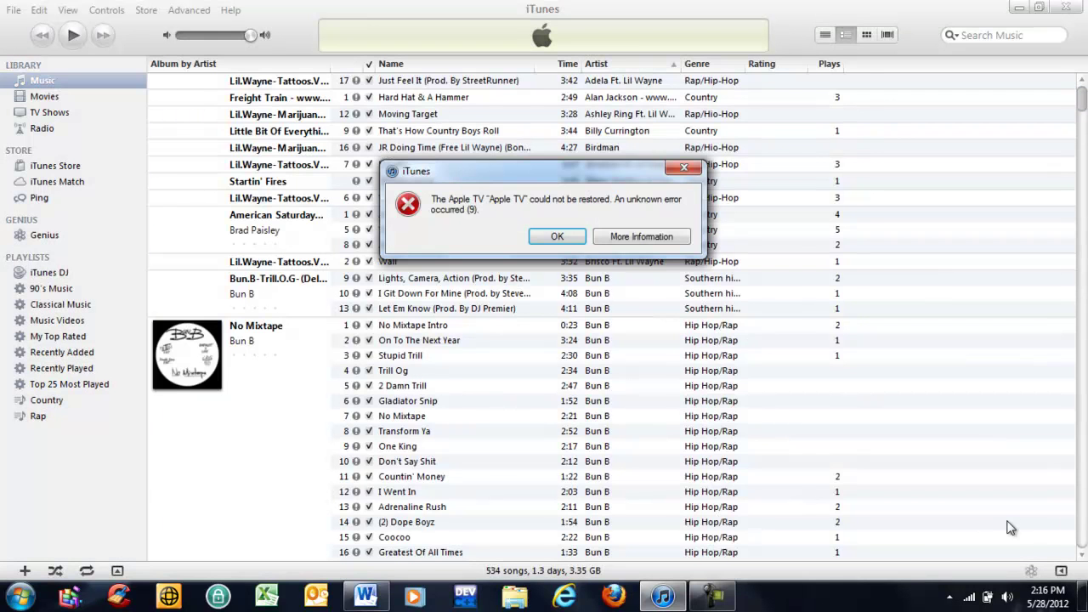
Step: Dismiss the Apple TV restore error message in iTunes
click(558, 238)
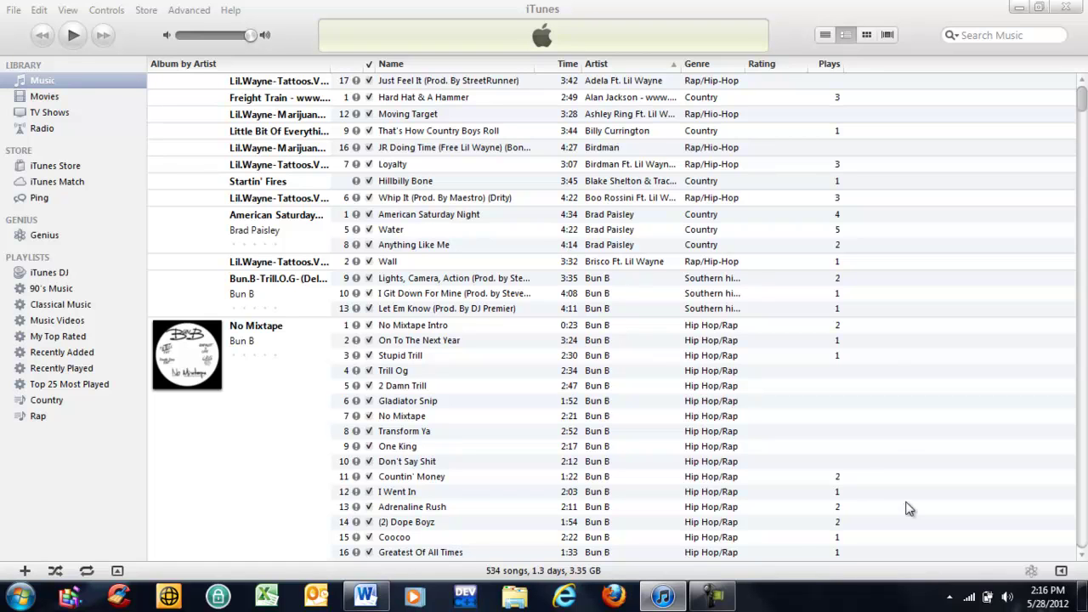
click(775, 583)
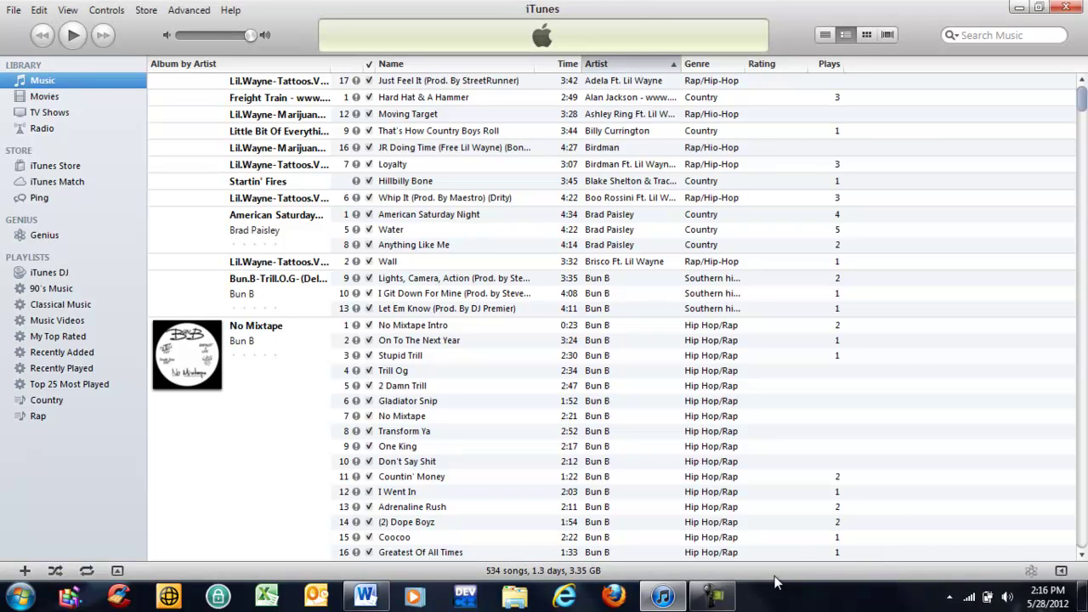
click(712, 595)
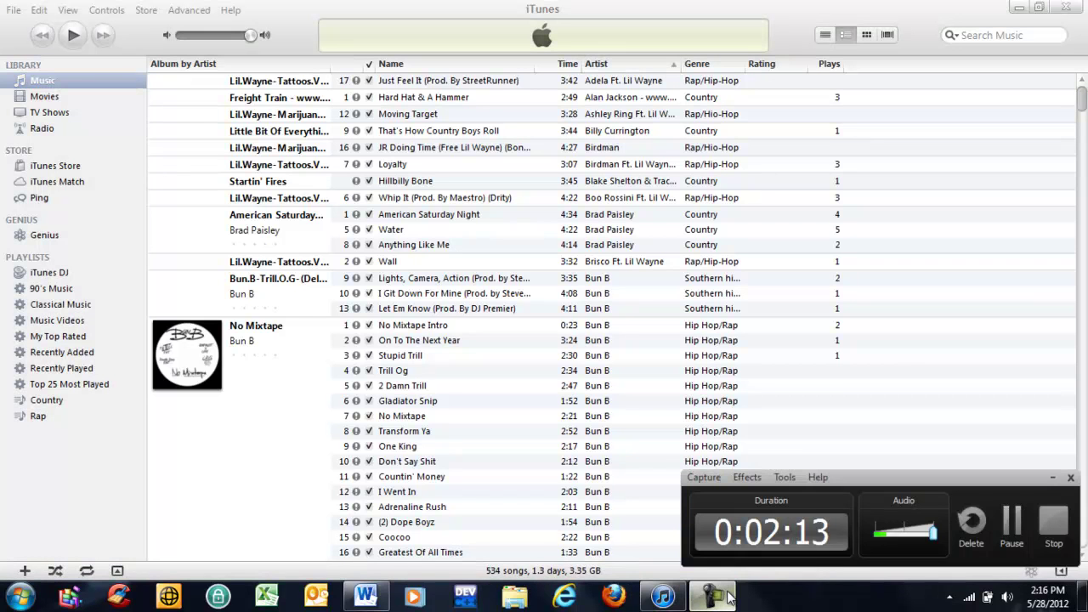
click(1018, 529)
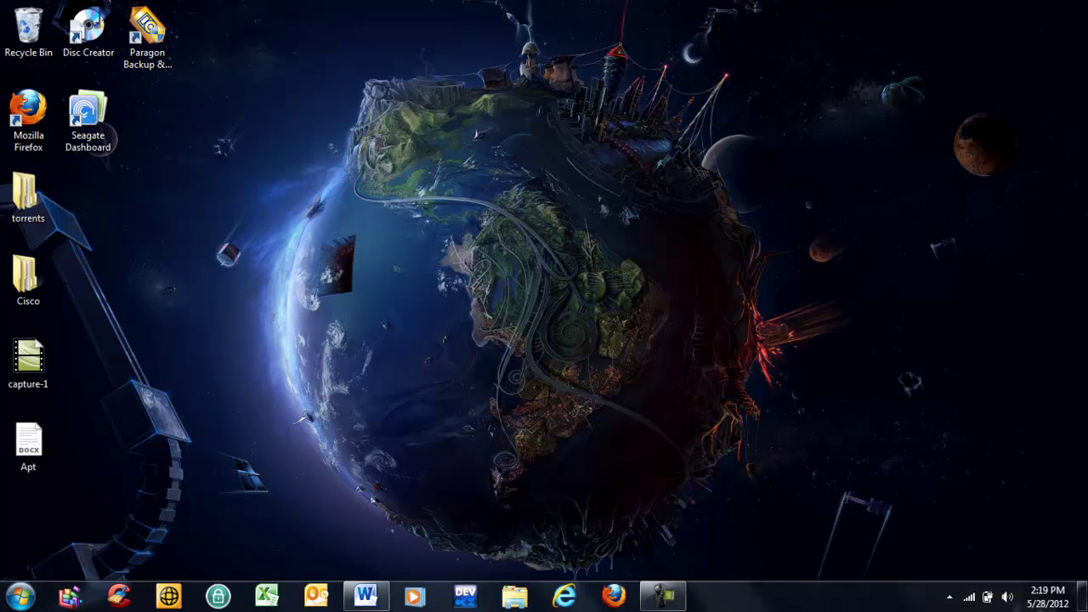
Step: Open PuTTY, start an SSH connection to 192.168.1.104, and check the command list in the Apt Word document
click(21, 596)
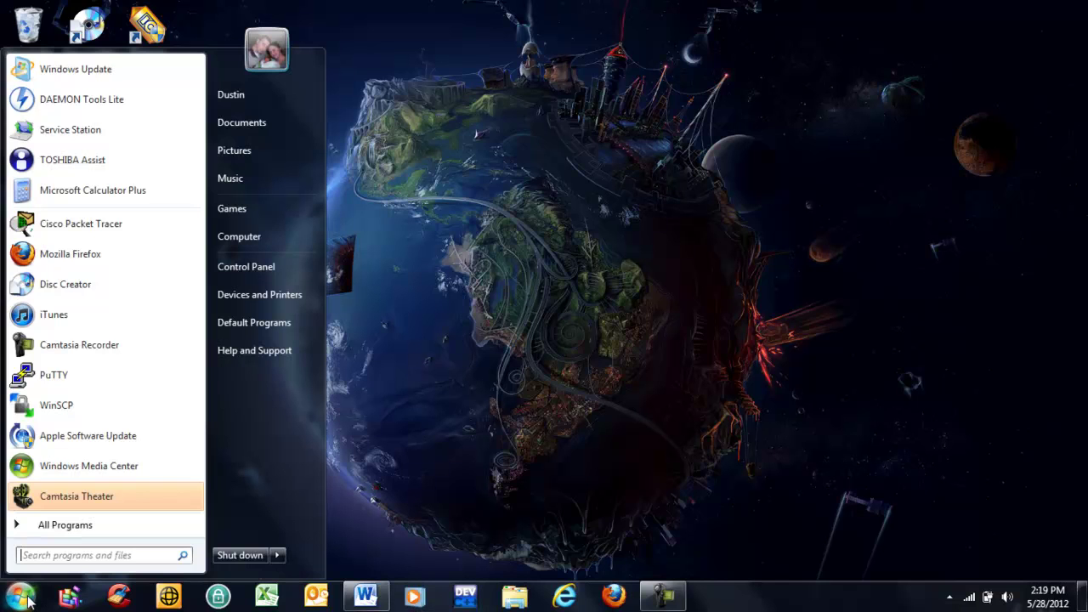
click(66, 385)
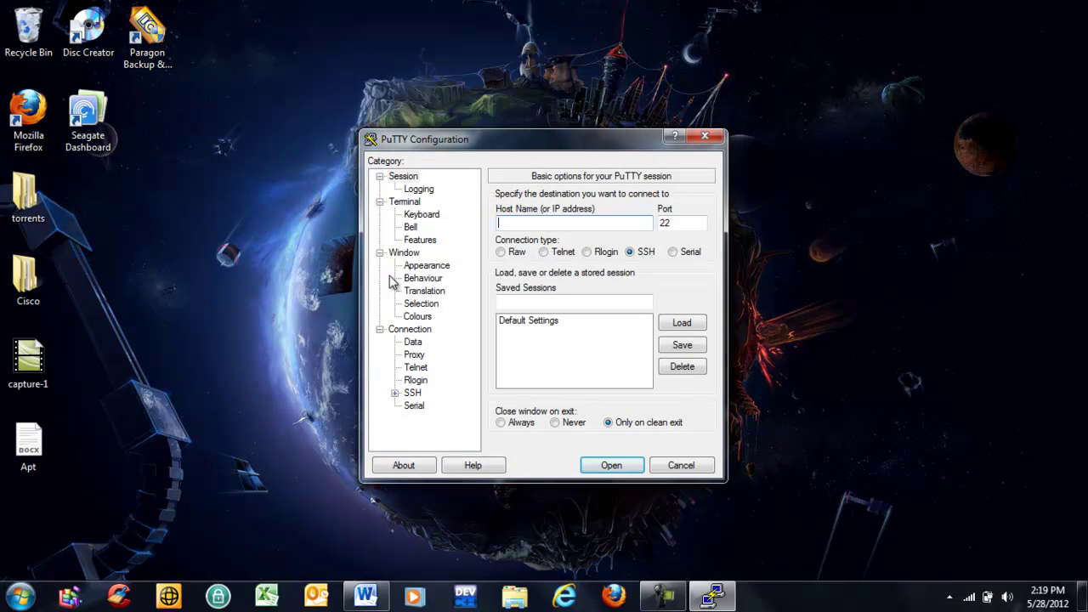
text(192.168.1.104)
key(Return)
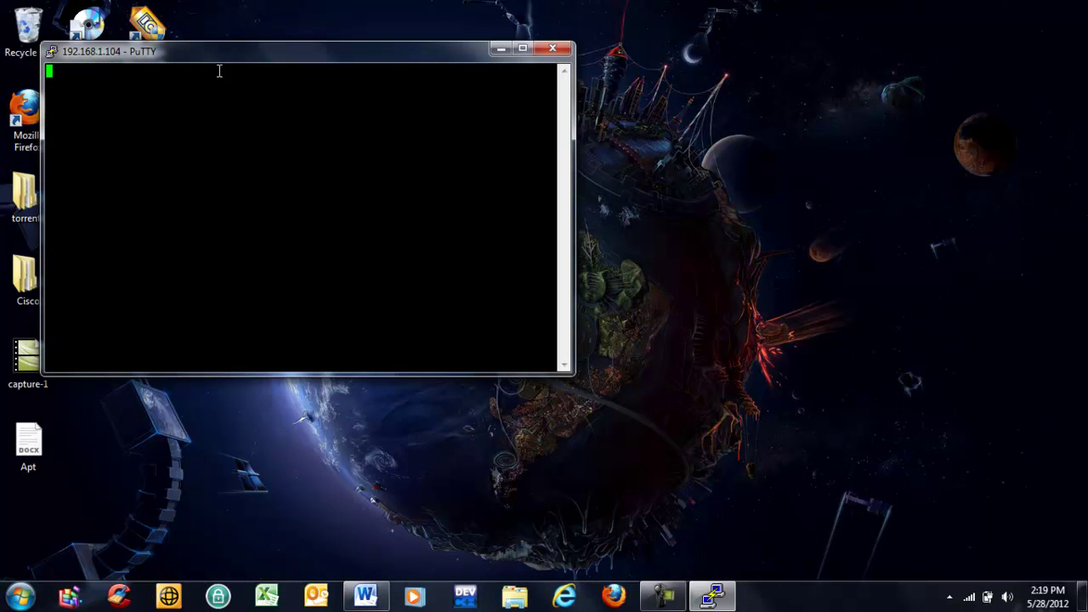
drag(221, 59, 372, 65)
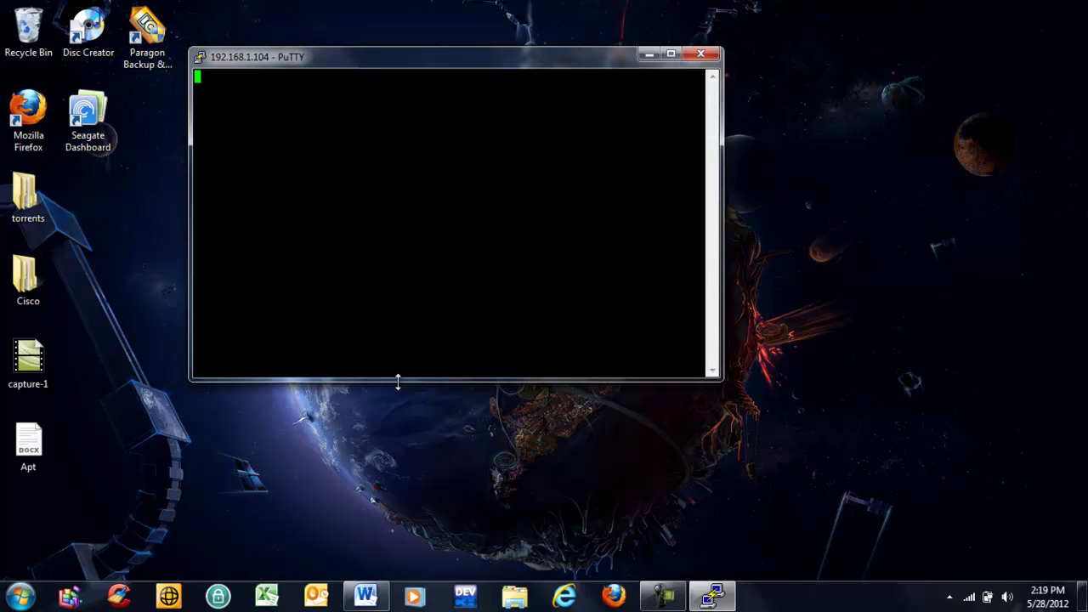
click(366, 595)
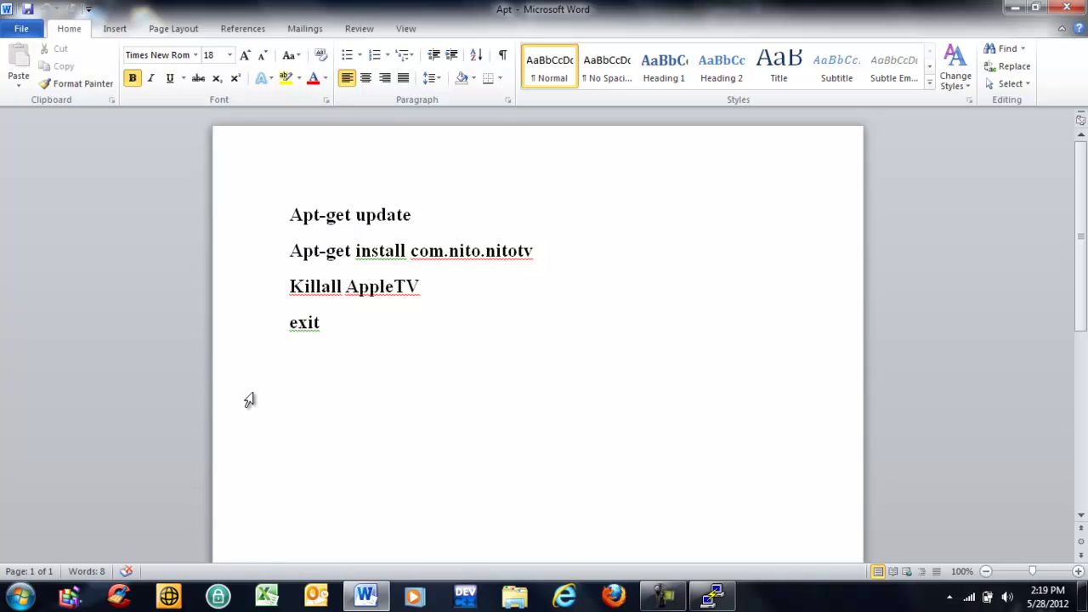
click(1015, 9)
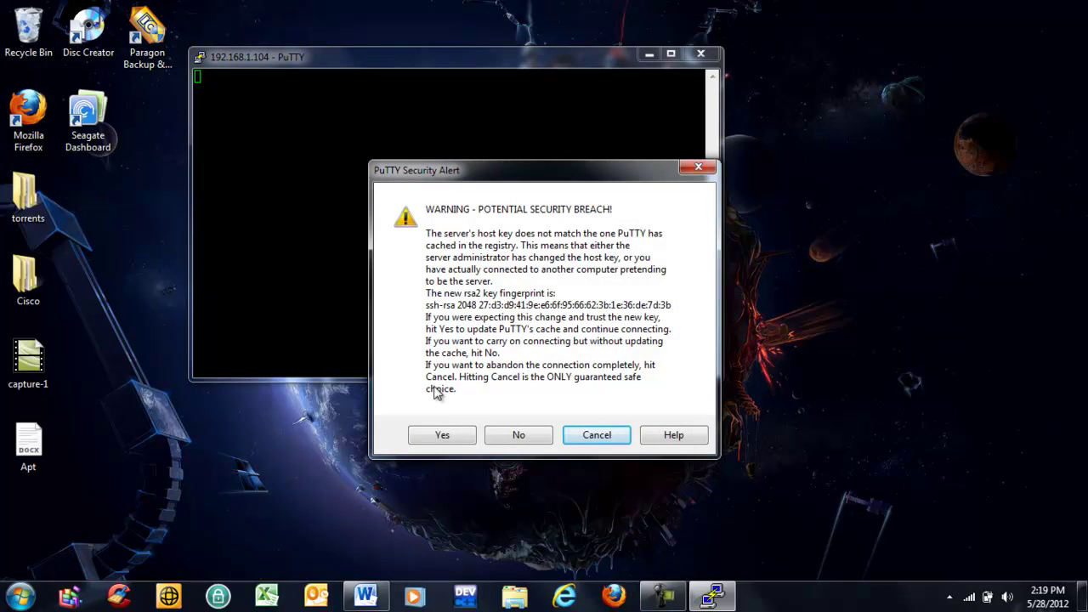
Step: Accept the server's new host key and log in to the Apple TV as root with the account password
click(439, 439)
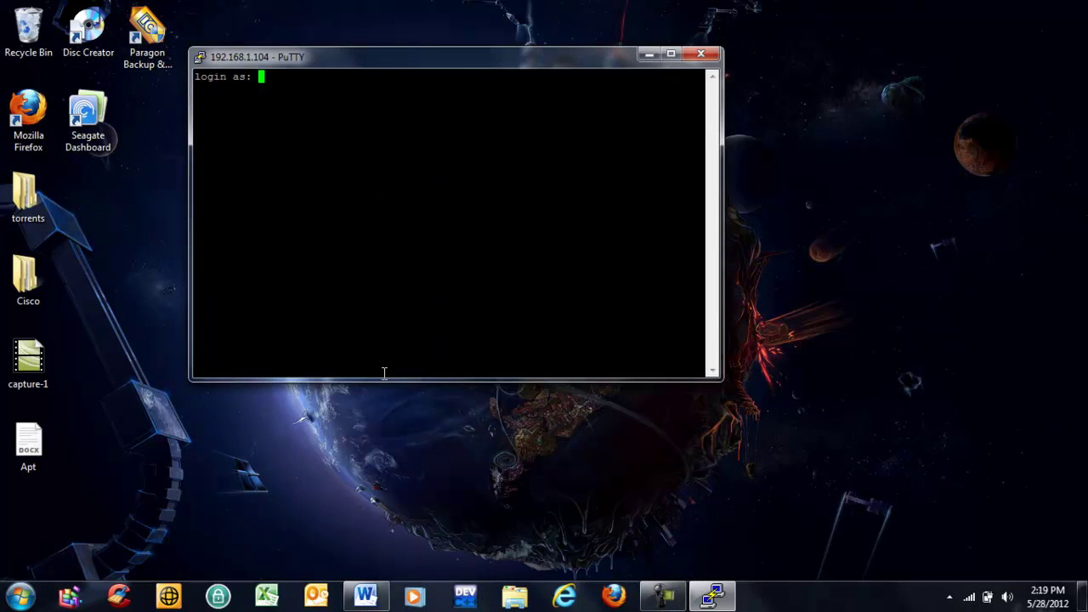
text(root)
key(Return)
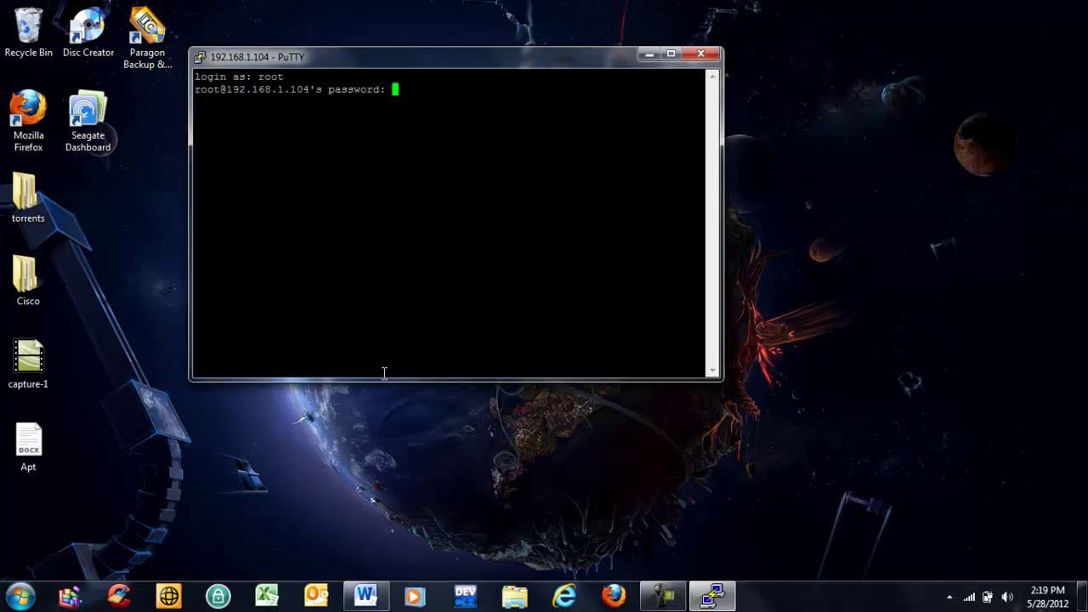
key(Return)
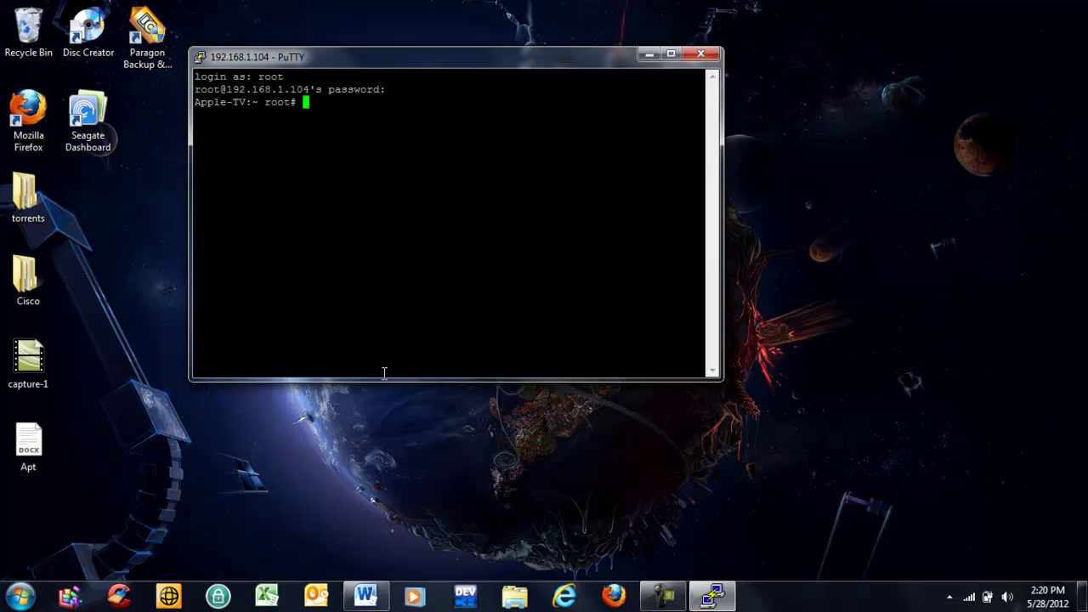
Step: Update the Apple TV's package lists with the command apt-get update
text(apt-get update)
key(Return)
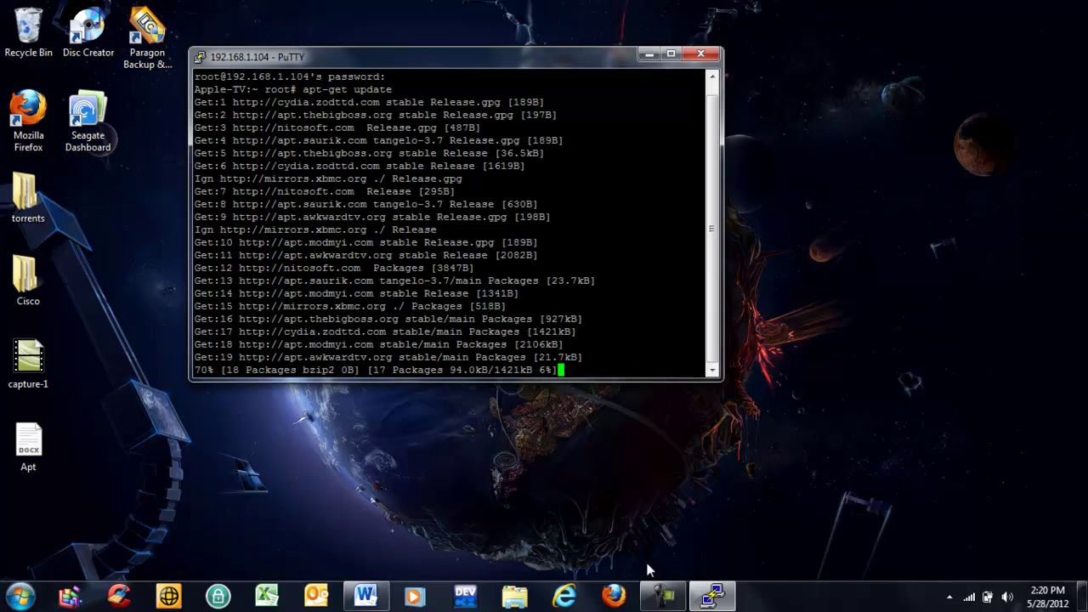
click(651, 523)
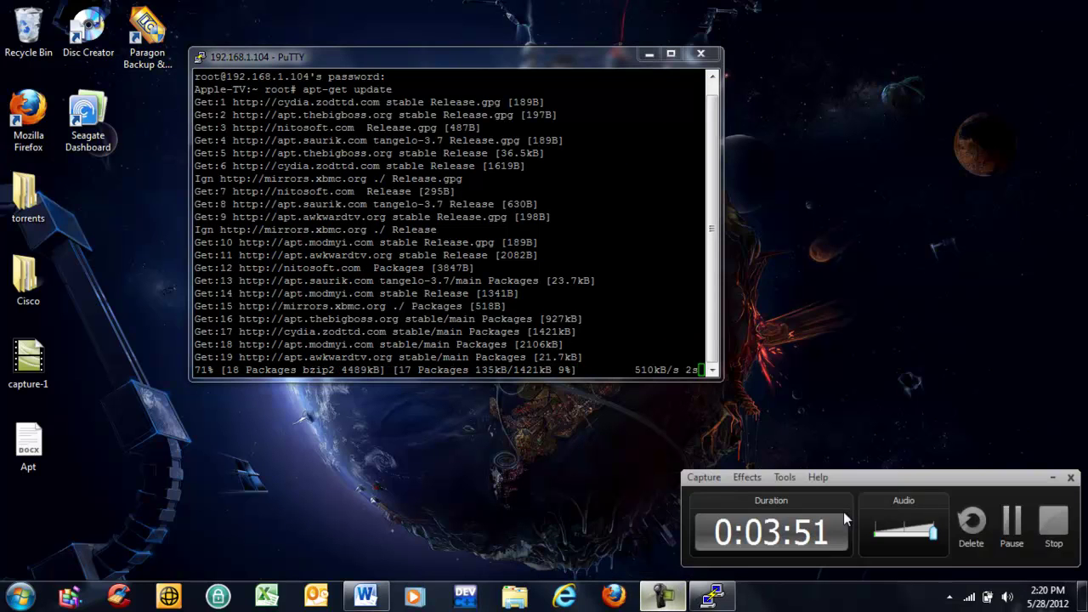
click(1011, 522)
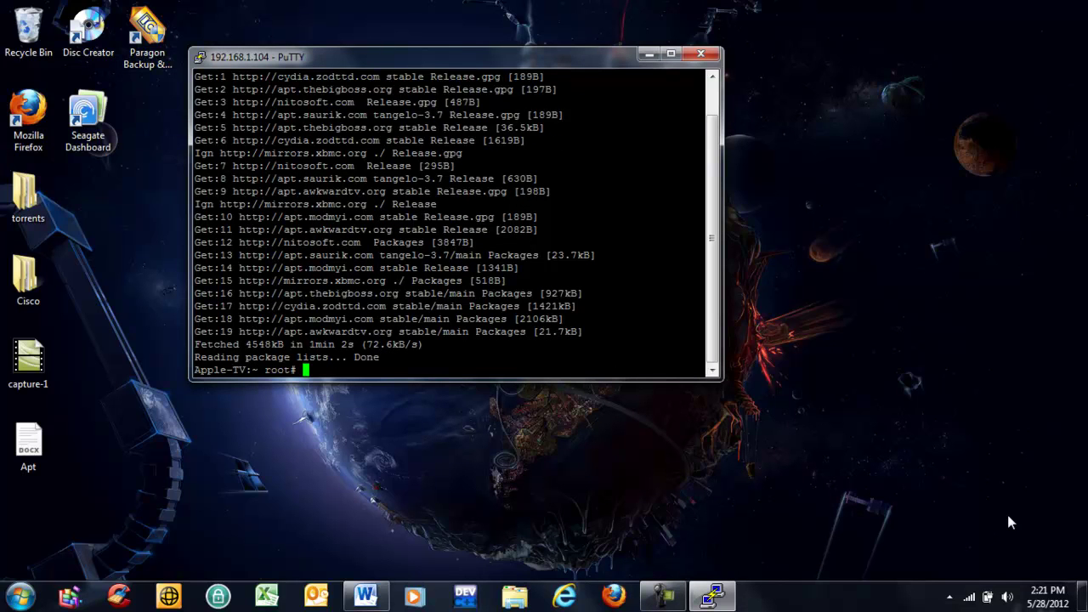
Step: Install the nitoTV package with apt-get install com.nito.nitotv, answering y to continue
text(apt-get instal)
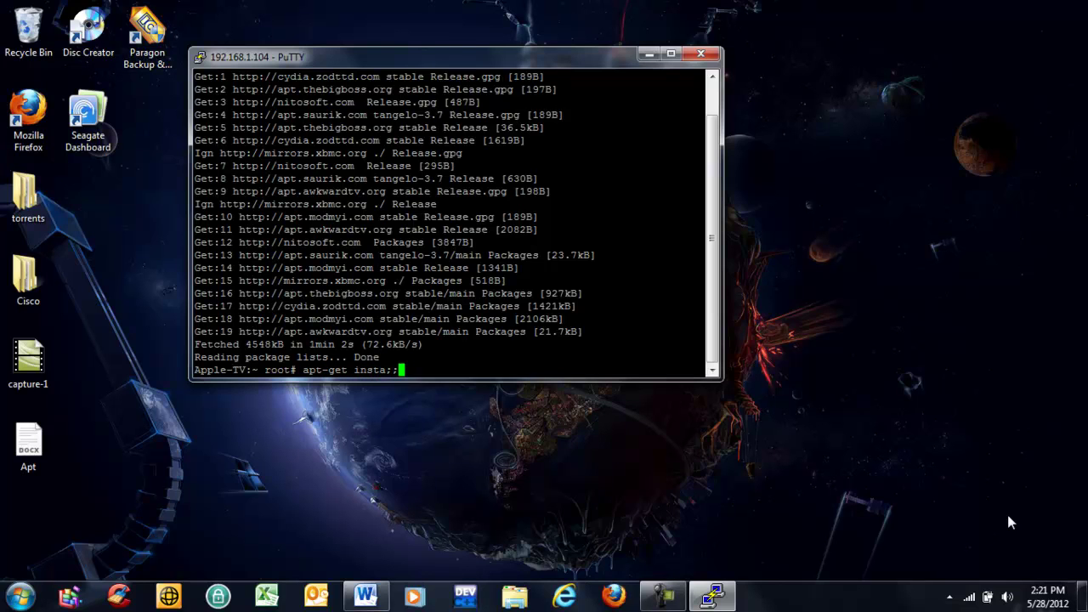
text(l com.nito.nitotv)
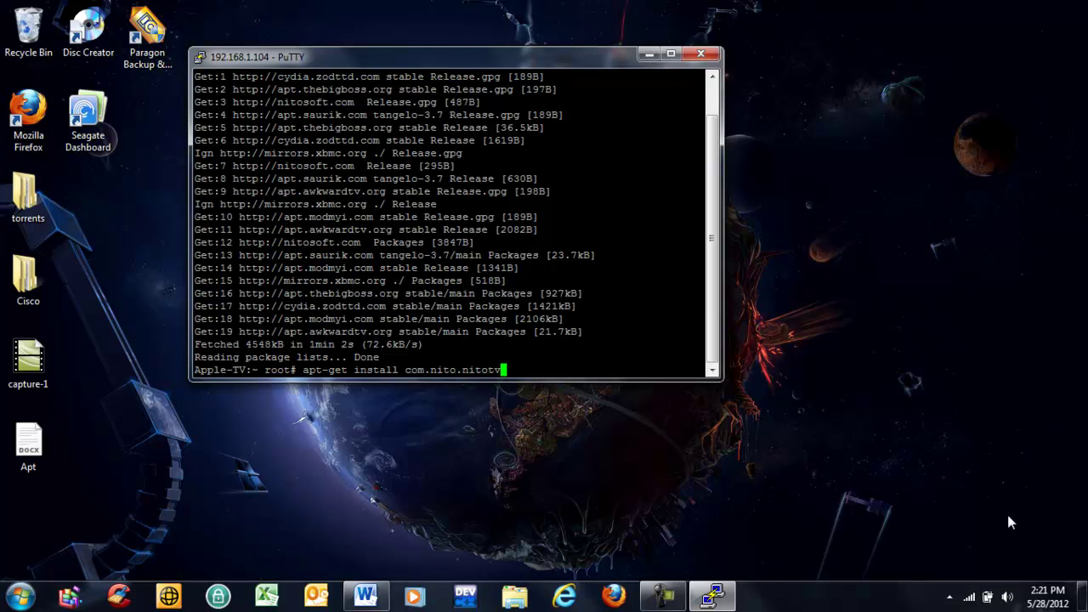
key(Return)
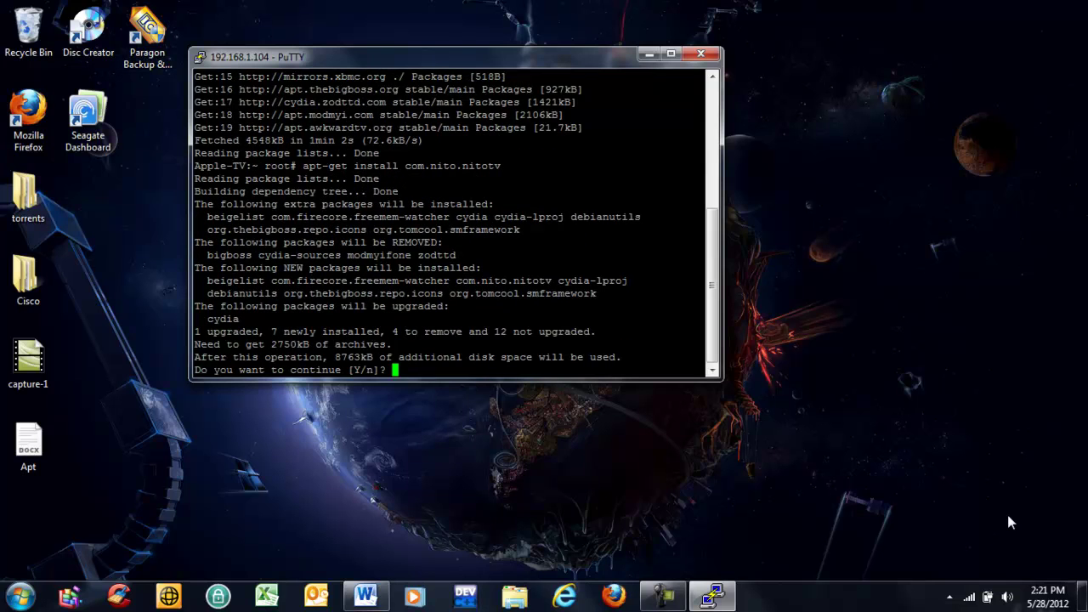
text(y)
key(Return)
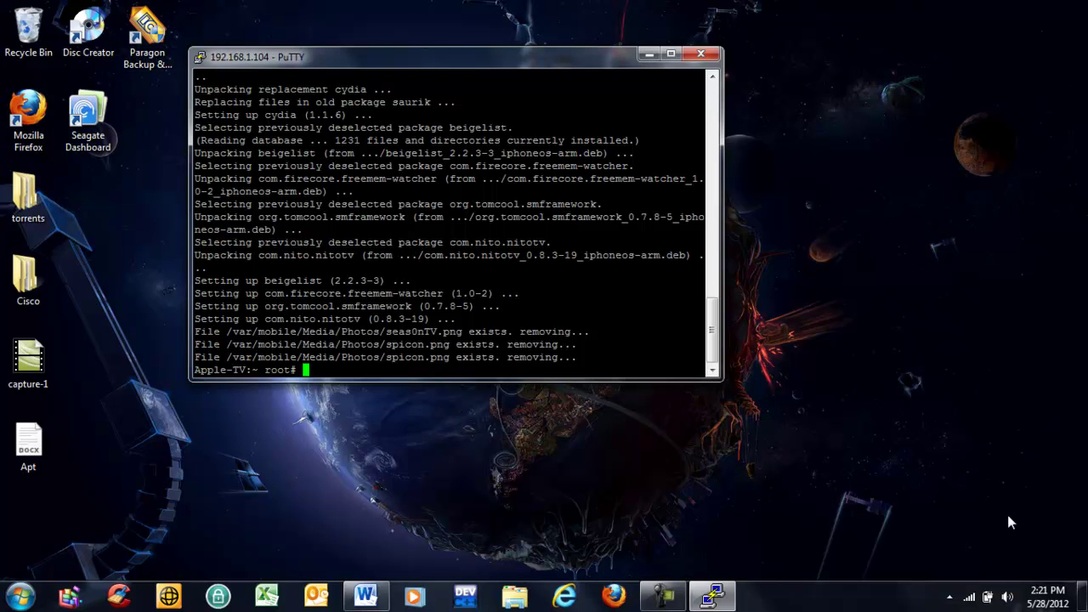
text(killall Apple)
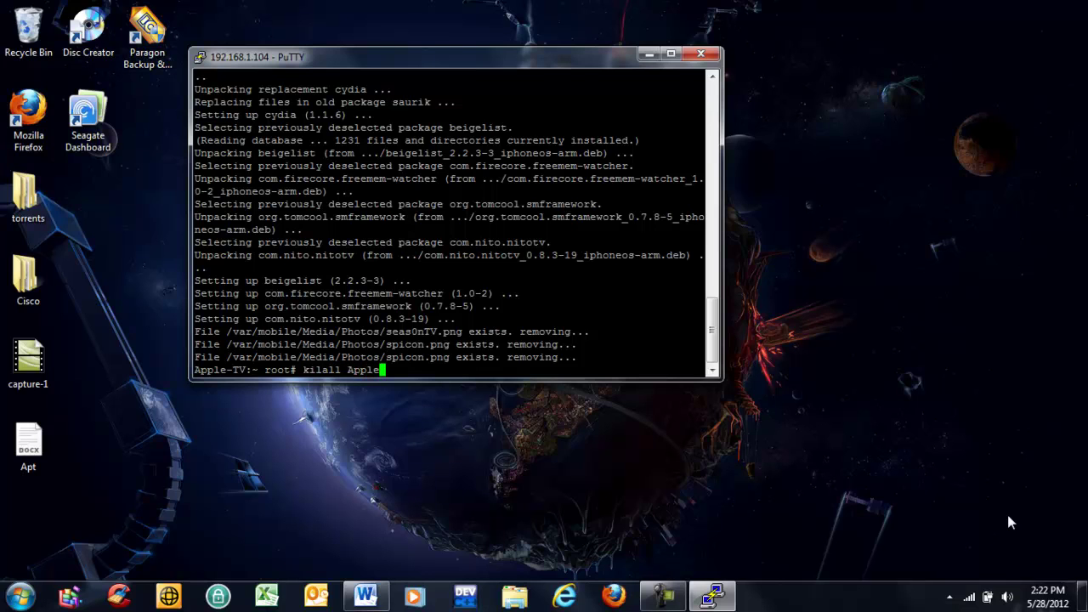
text(TV)
key(Return)
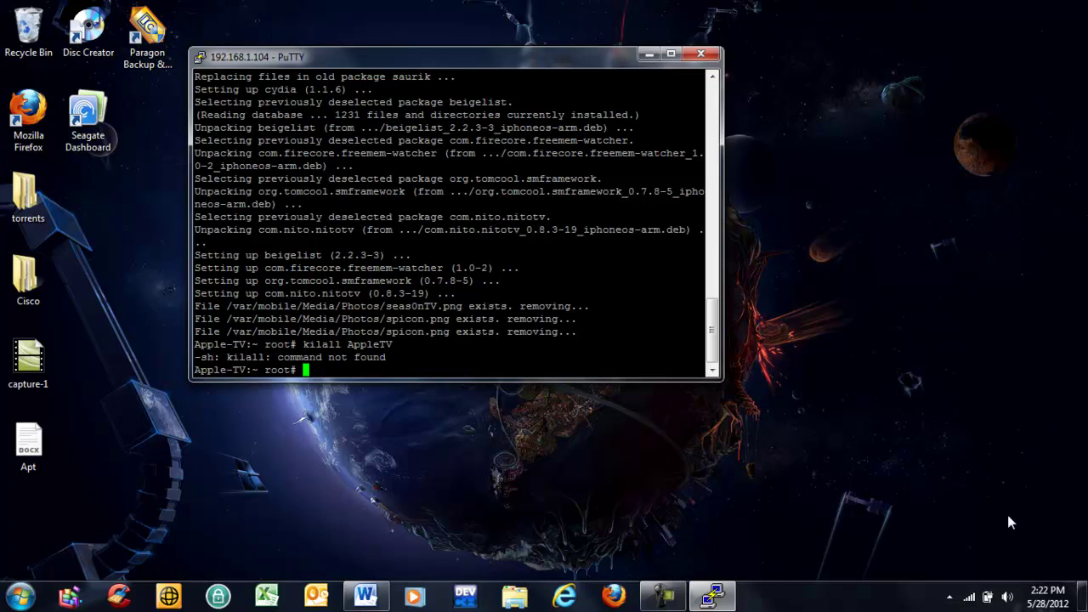
Step: Run killall AppleTV to restart the Apple TV interface, and end the SSH session with exit
text(killall Apple)
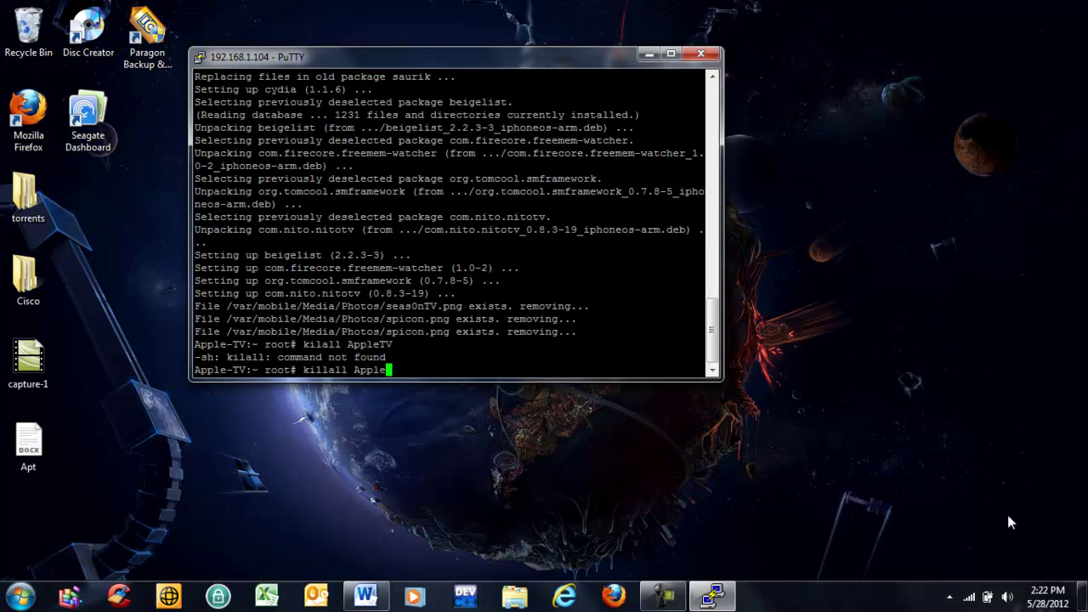
text(tv)
key(BackSpace)
key(BackSpace)
text(TV)
key(Return)
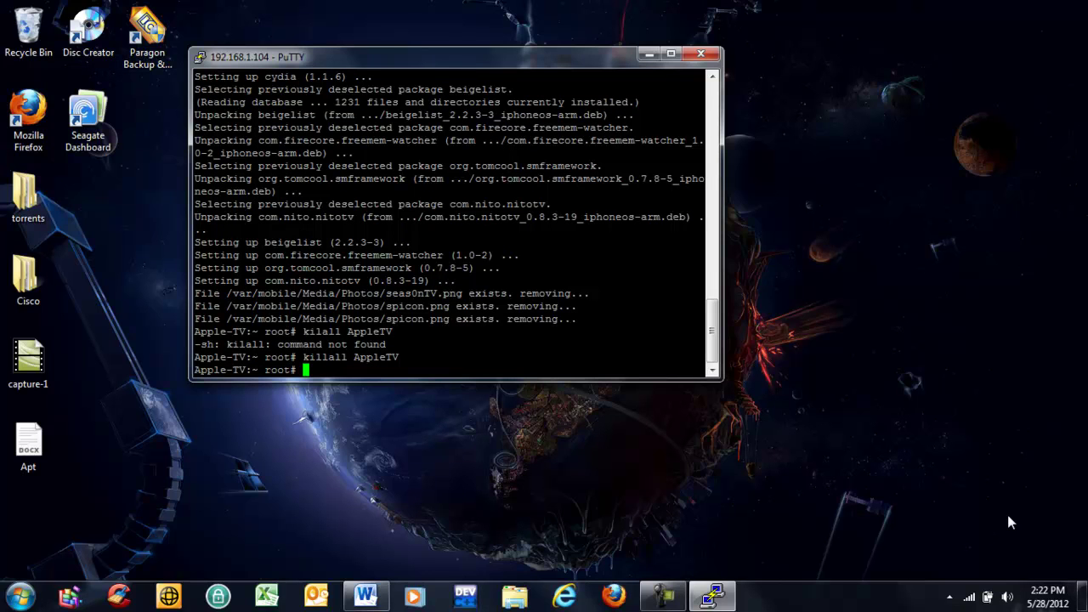
text(exit)
key(Return)
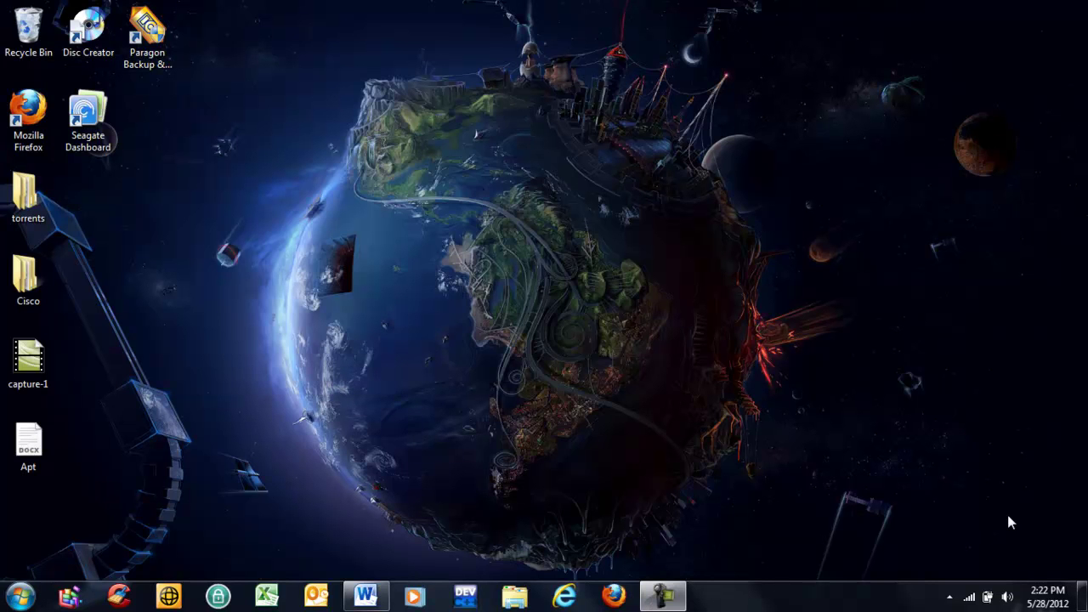